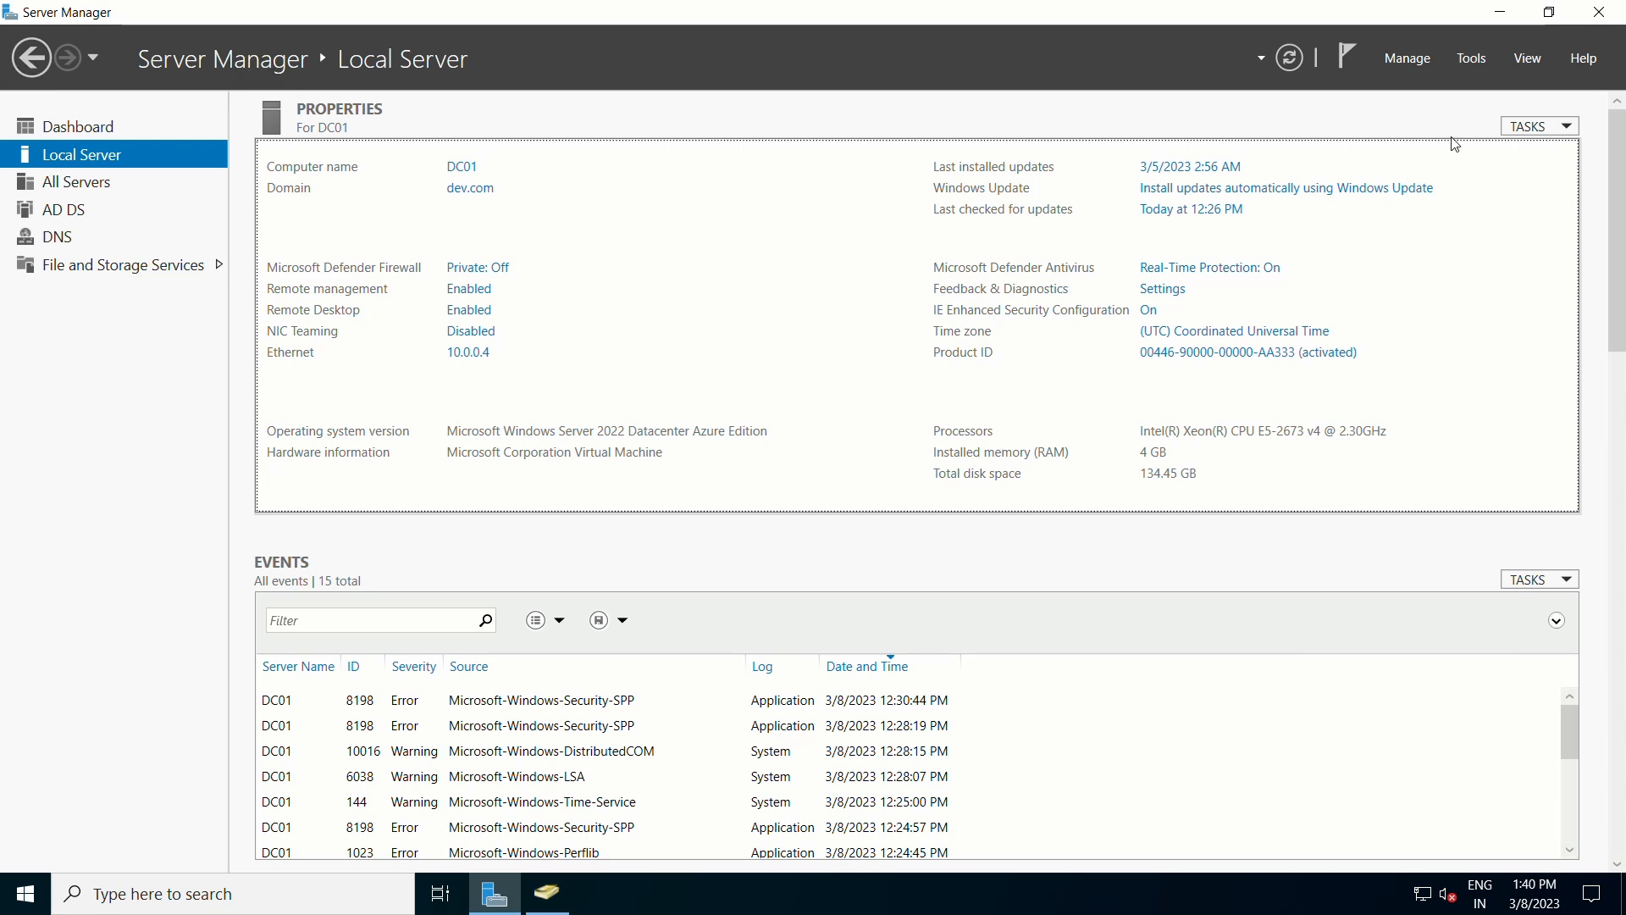
Step: Open Group Policy Management and select the DevServers OU under dev.com > IN > DevTeam
left_click(1471, 61)
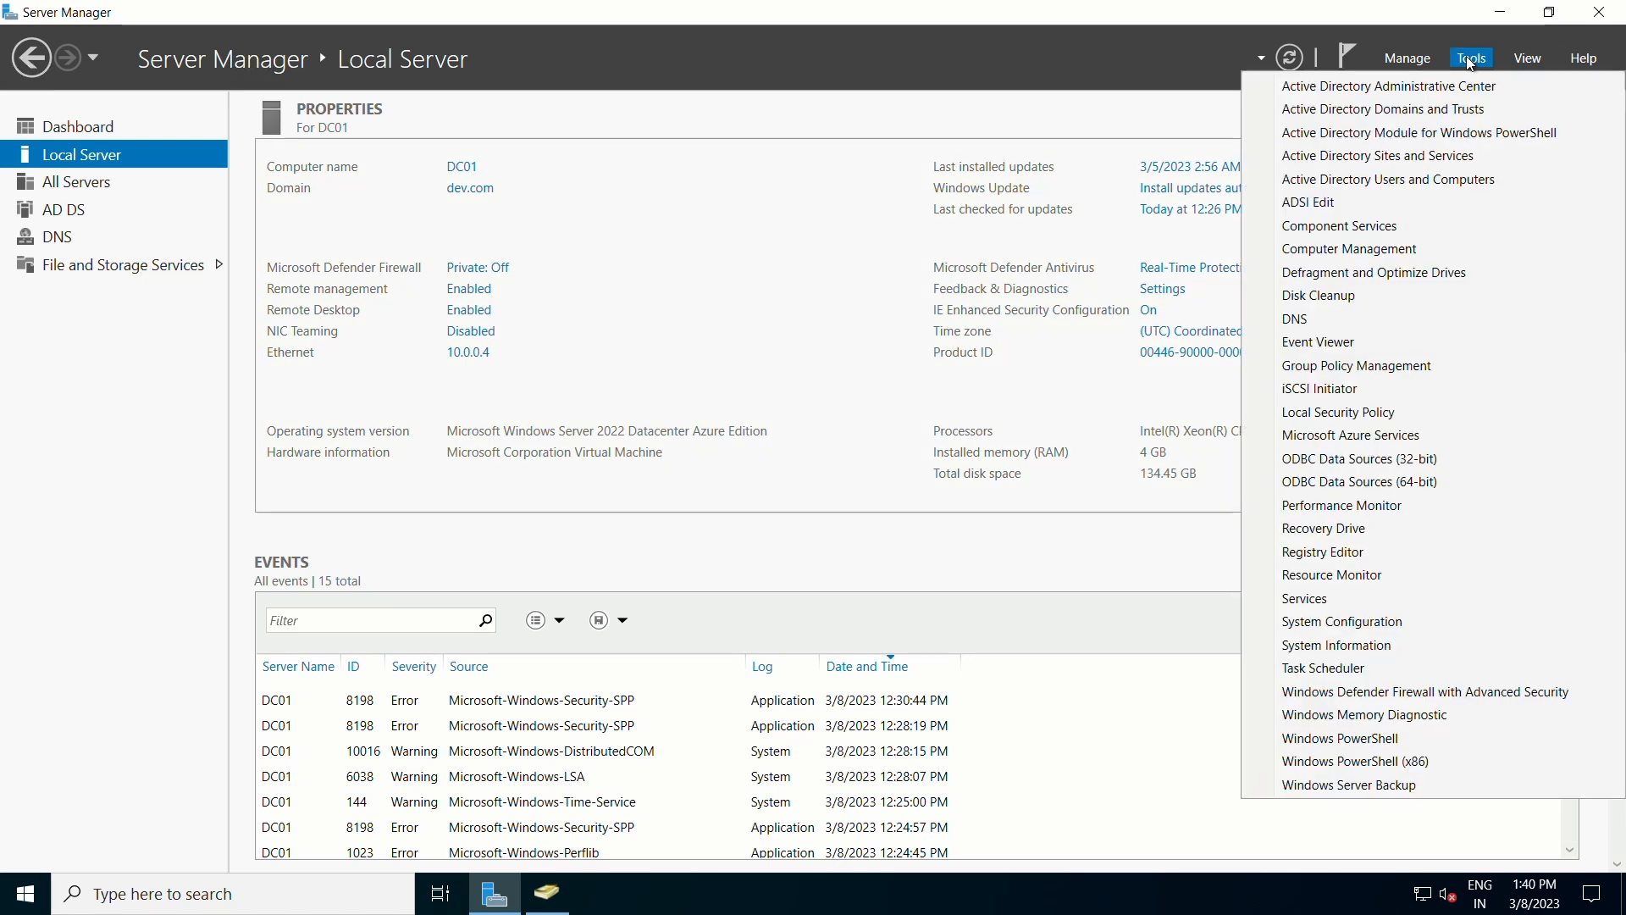
left_click(1347, 369)
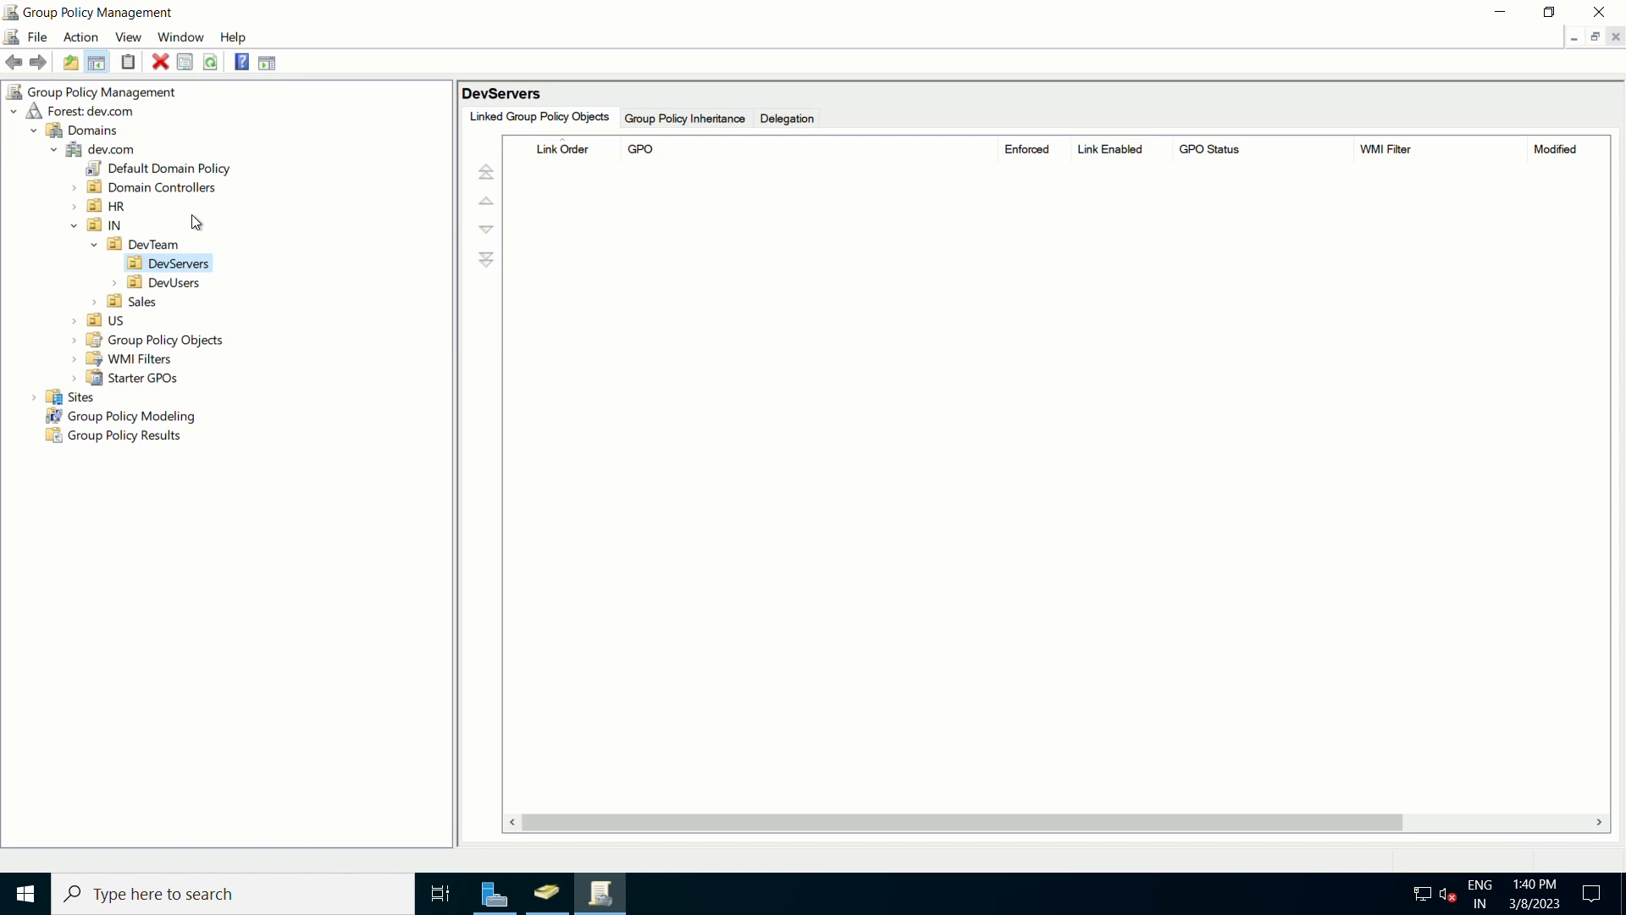
left_click(146, 246)
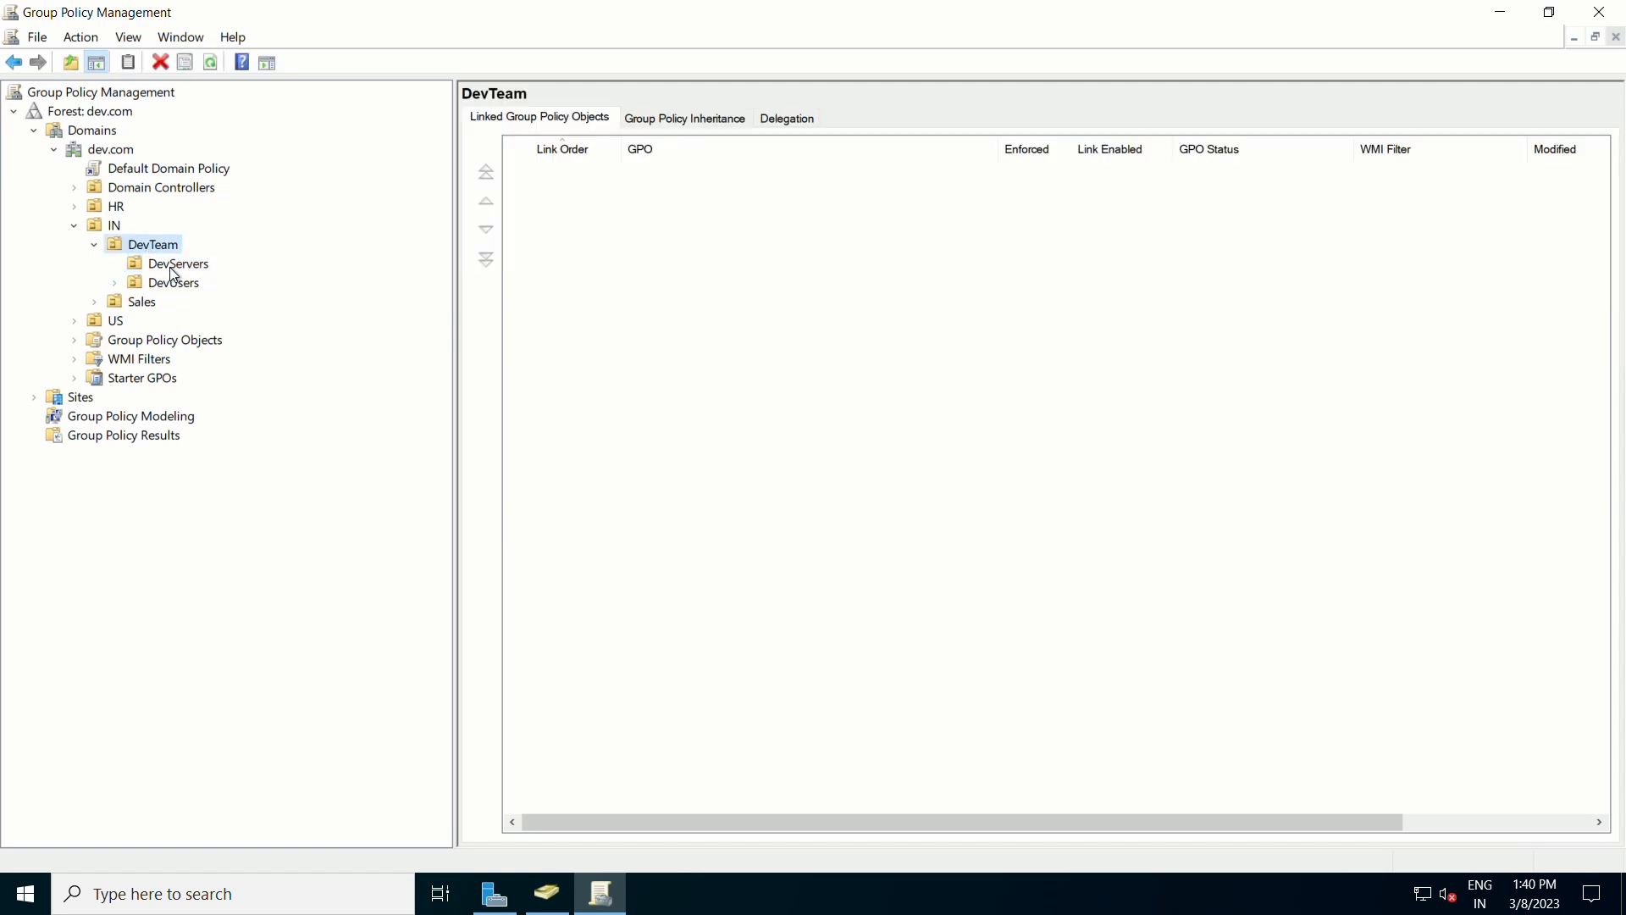
left_click(173, 268)
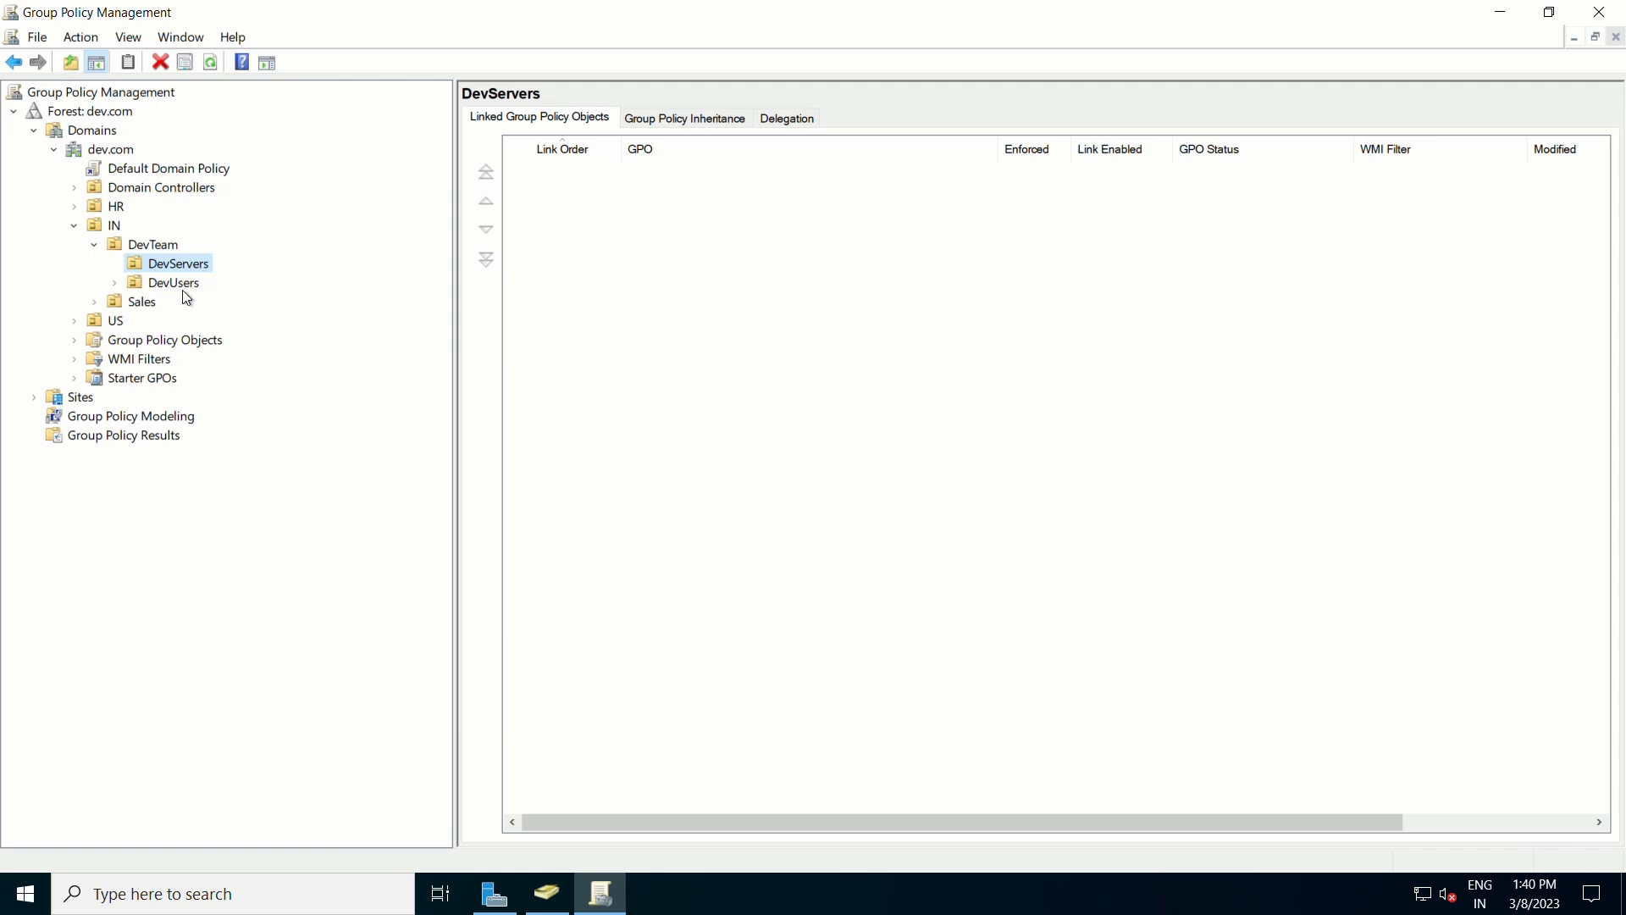
Step: Check which computer is in the DevServers OU in Active Directory Users and Computers, then return to Group Policy Management
left_click(552, 900)
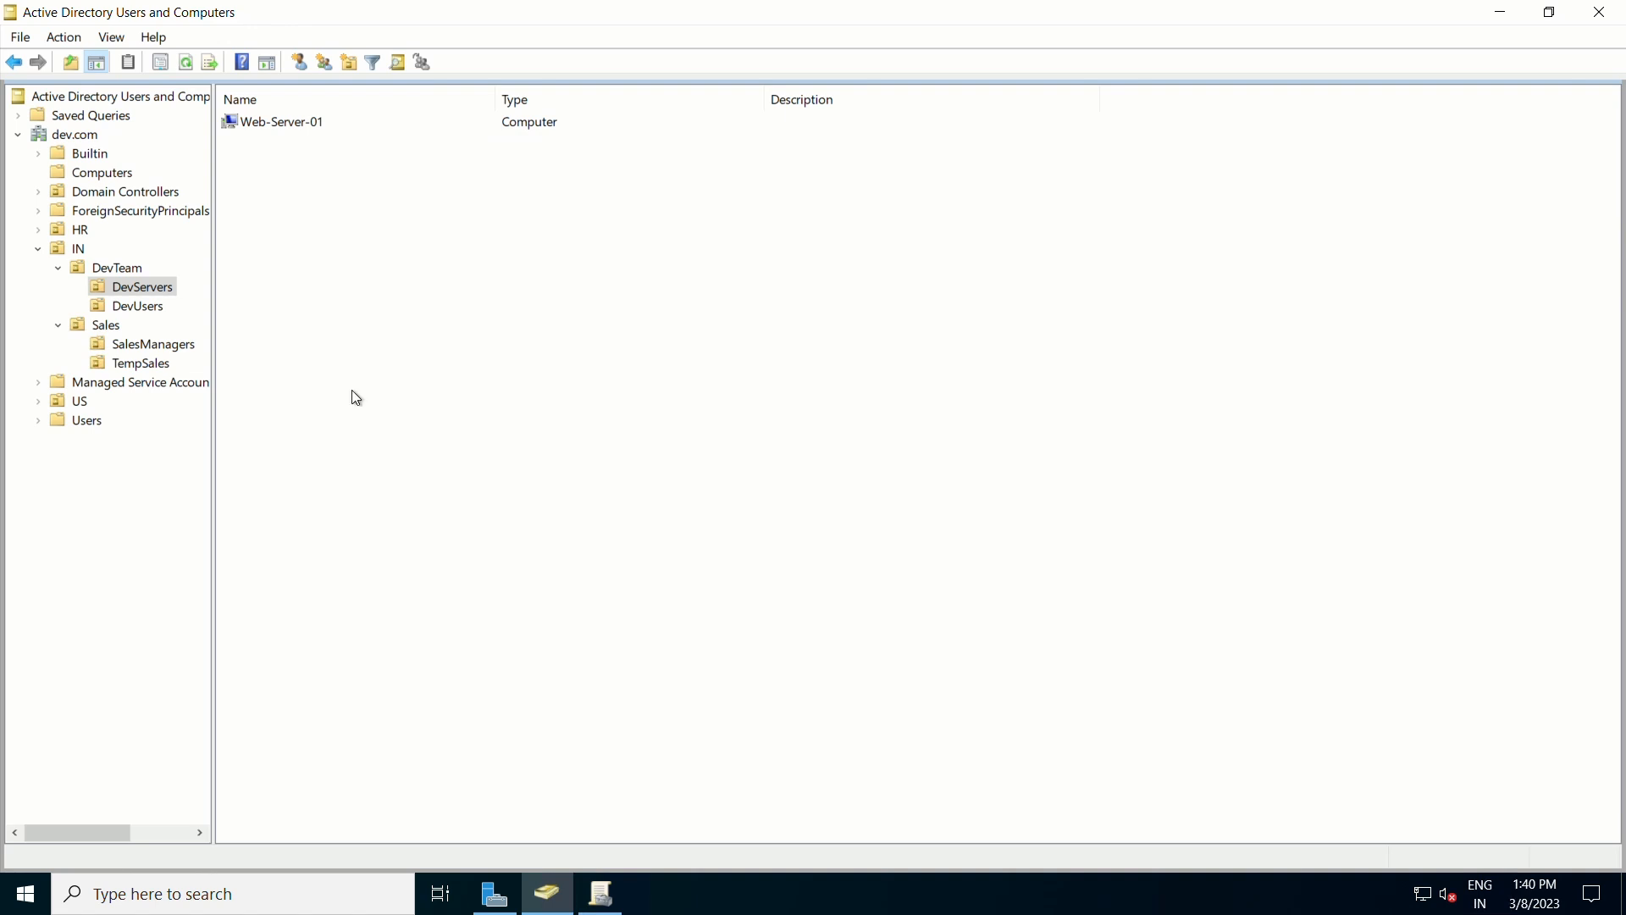
left_click(114, 270)
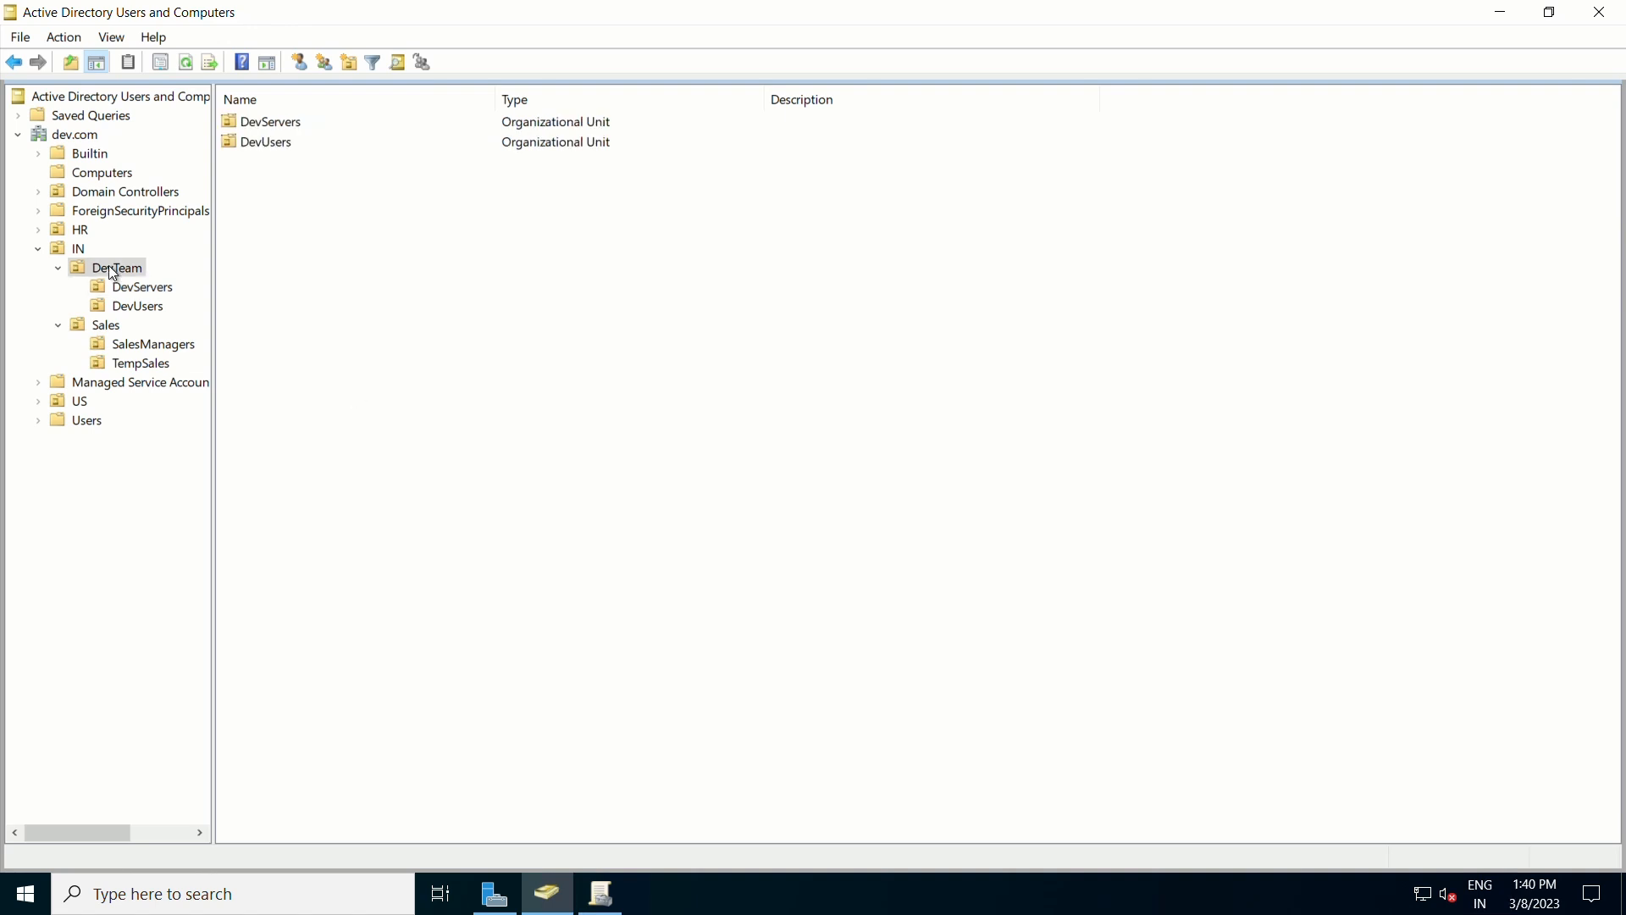
left_click(119, 287)
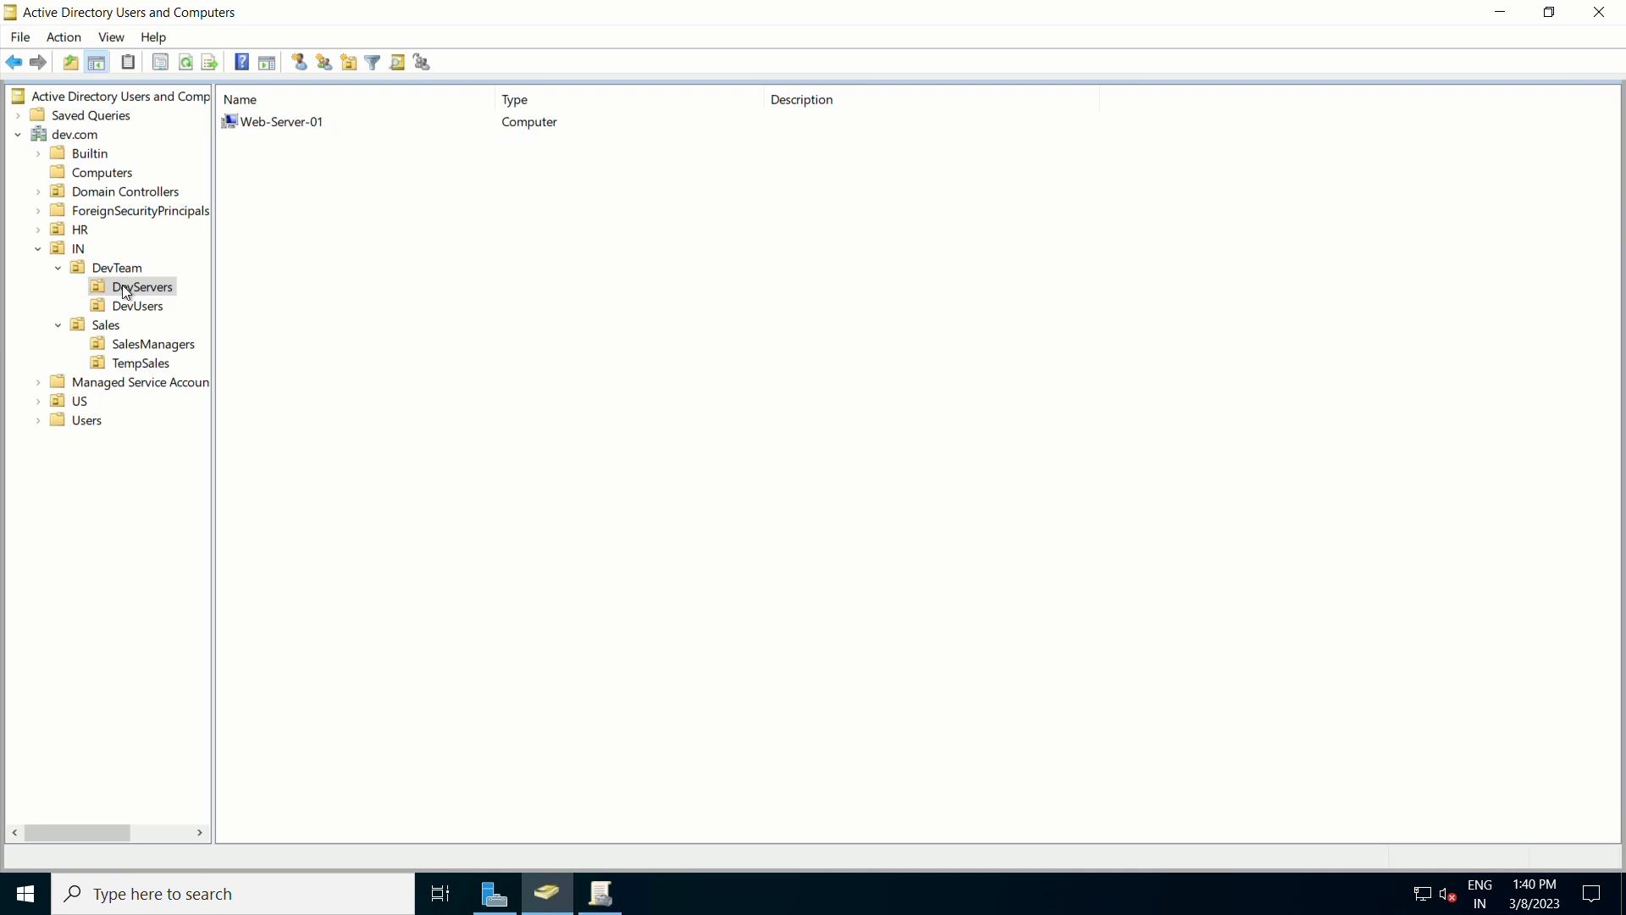
left_click(292, 127)
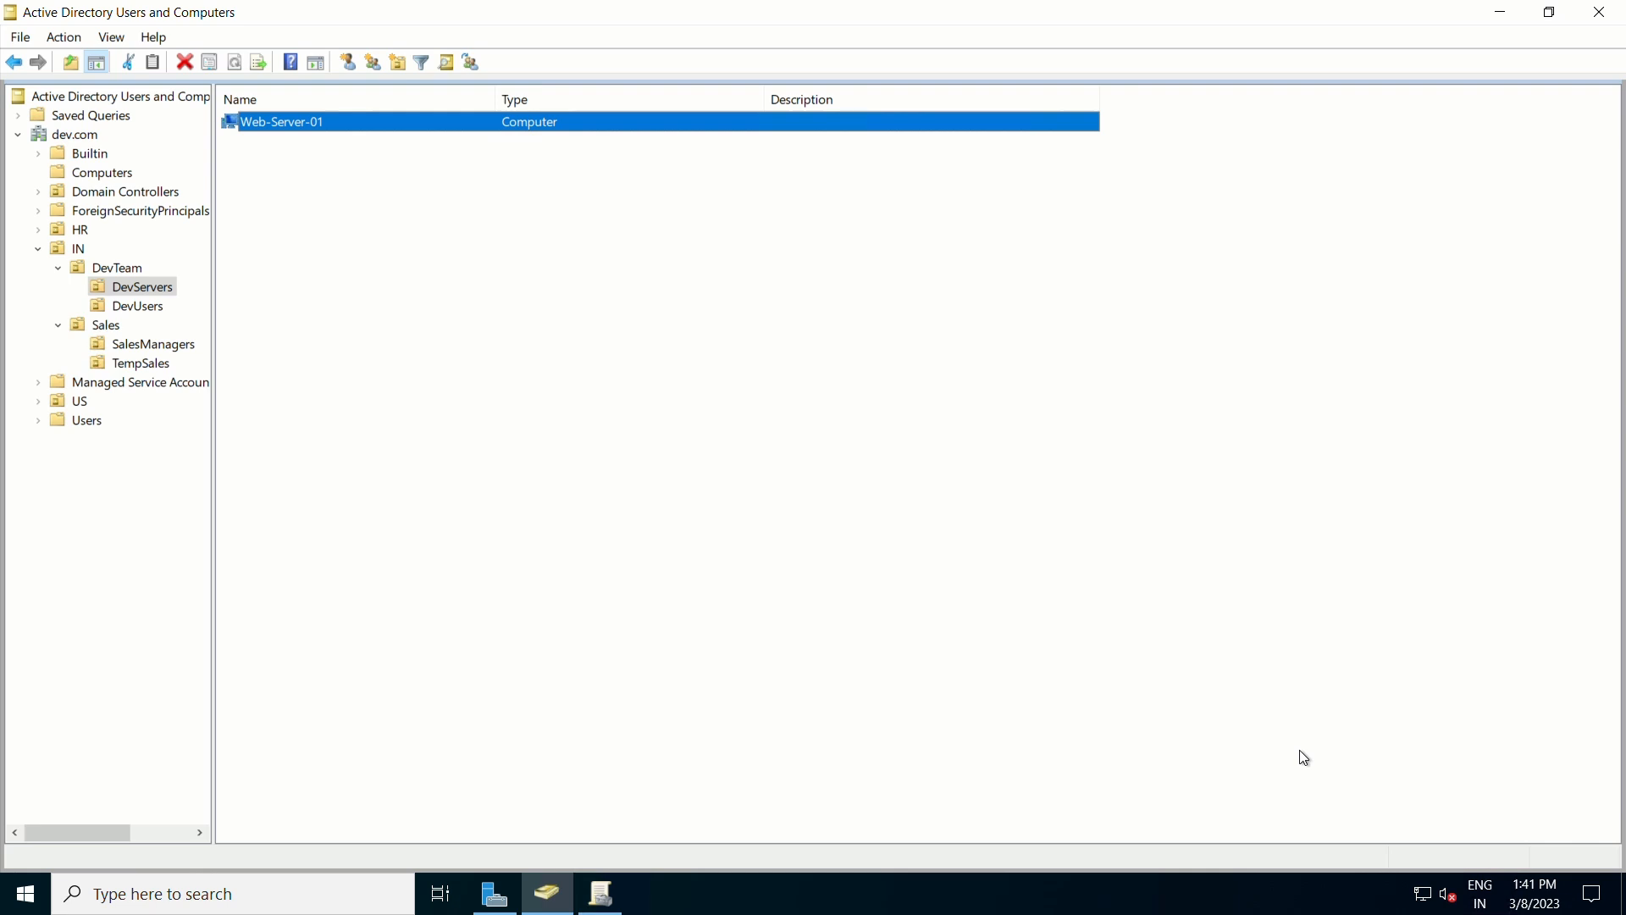
left_click(625, 905)
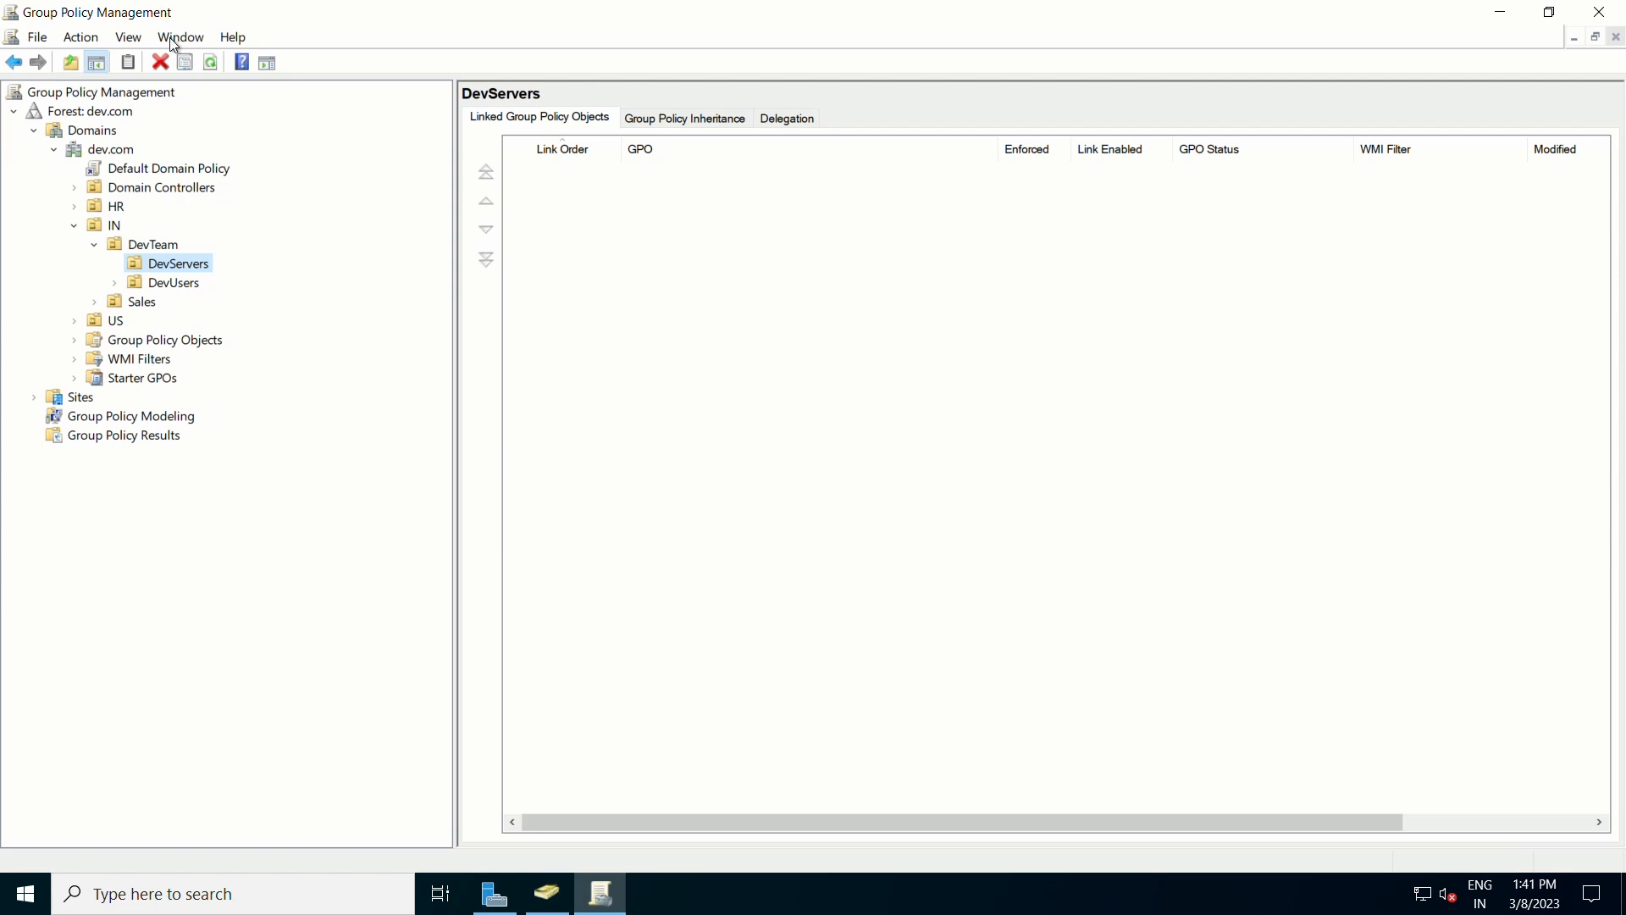
left_click(166, 268)
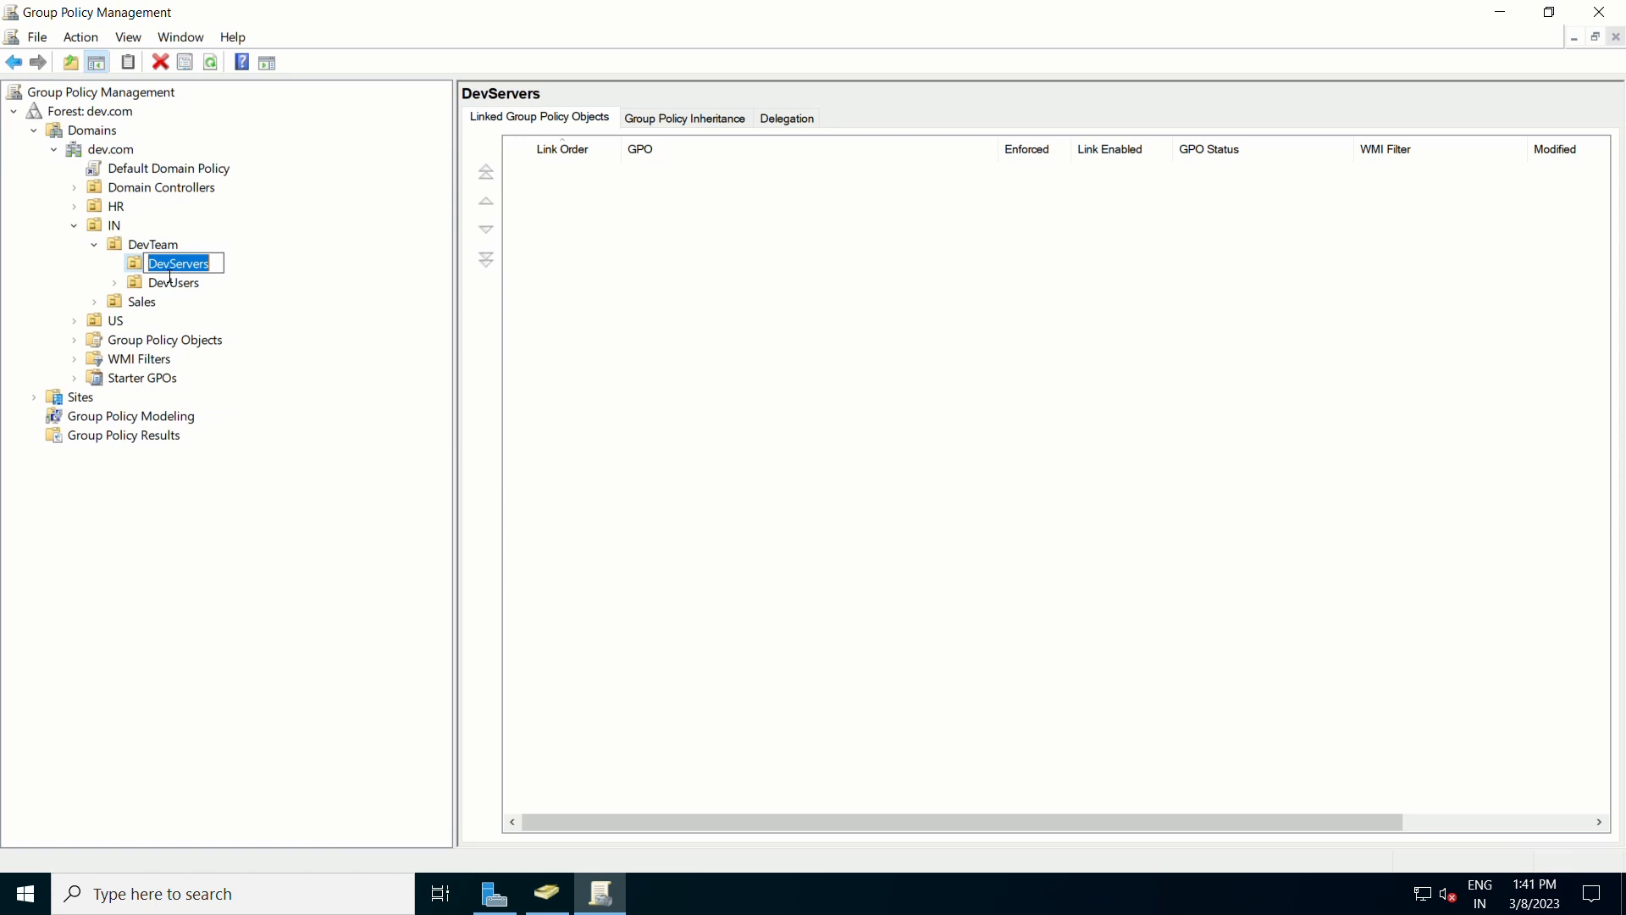
right_click(164, 271)
left_click(353, 235)
left_click(352, 235)
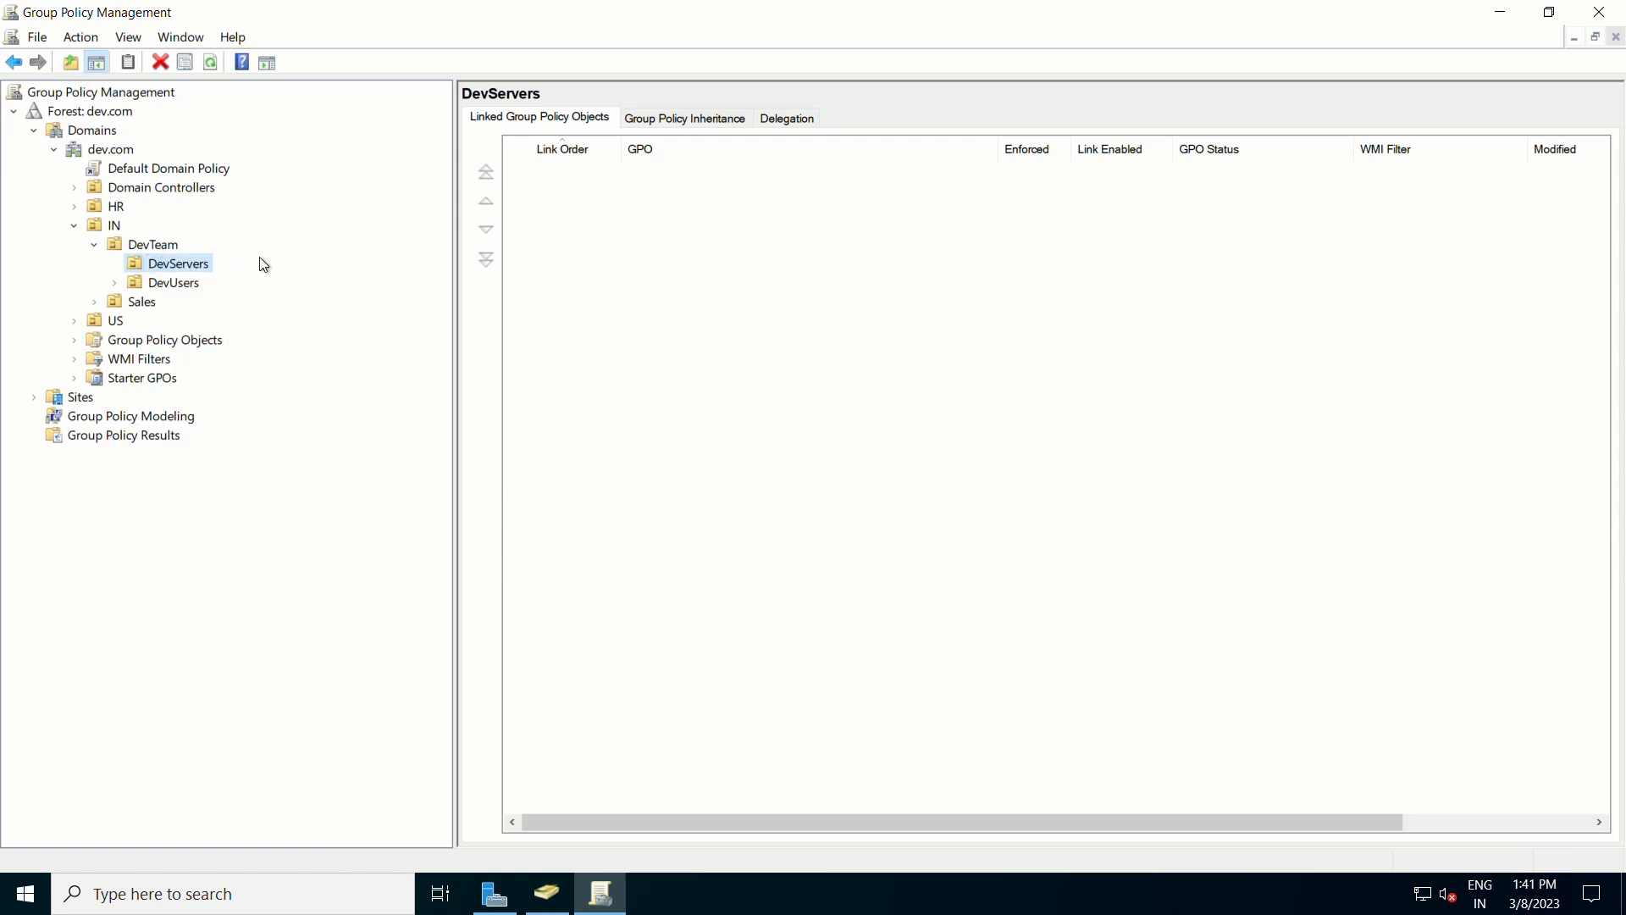
Step: Create a GPO named "Computer Policy - Dev Servers" and link it to the DevServers OU
right_click(185, 266)
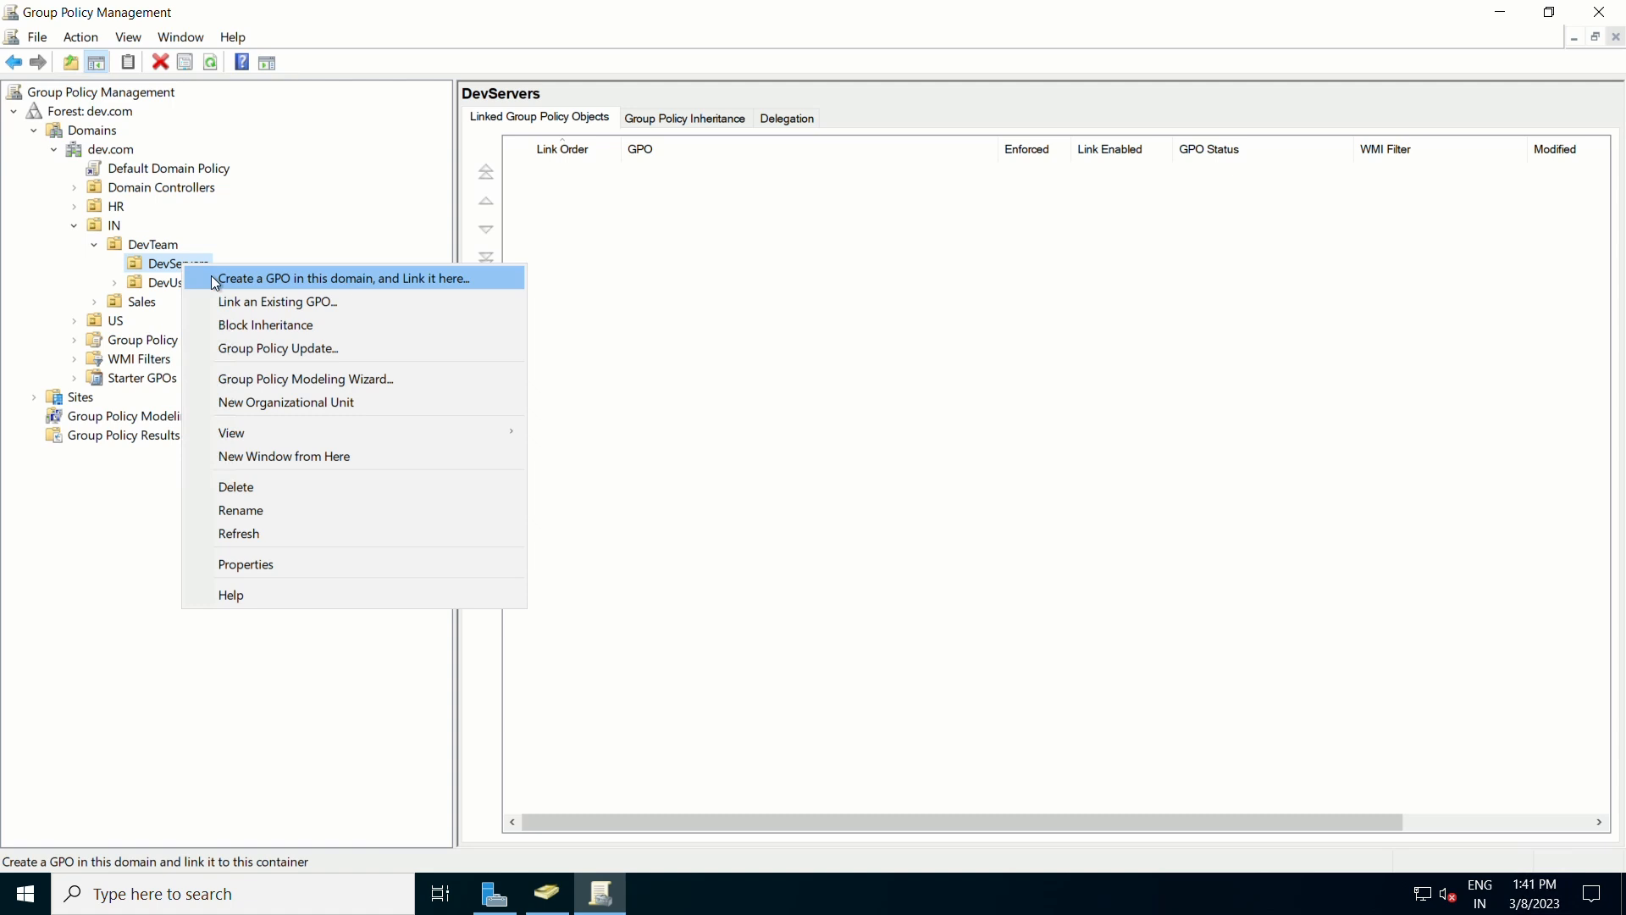
left_click(340, 279)
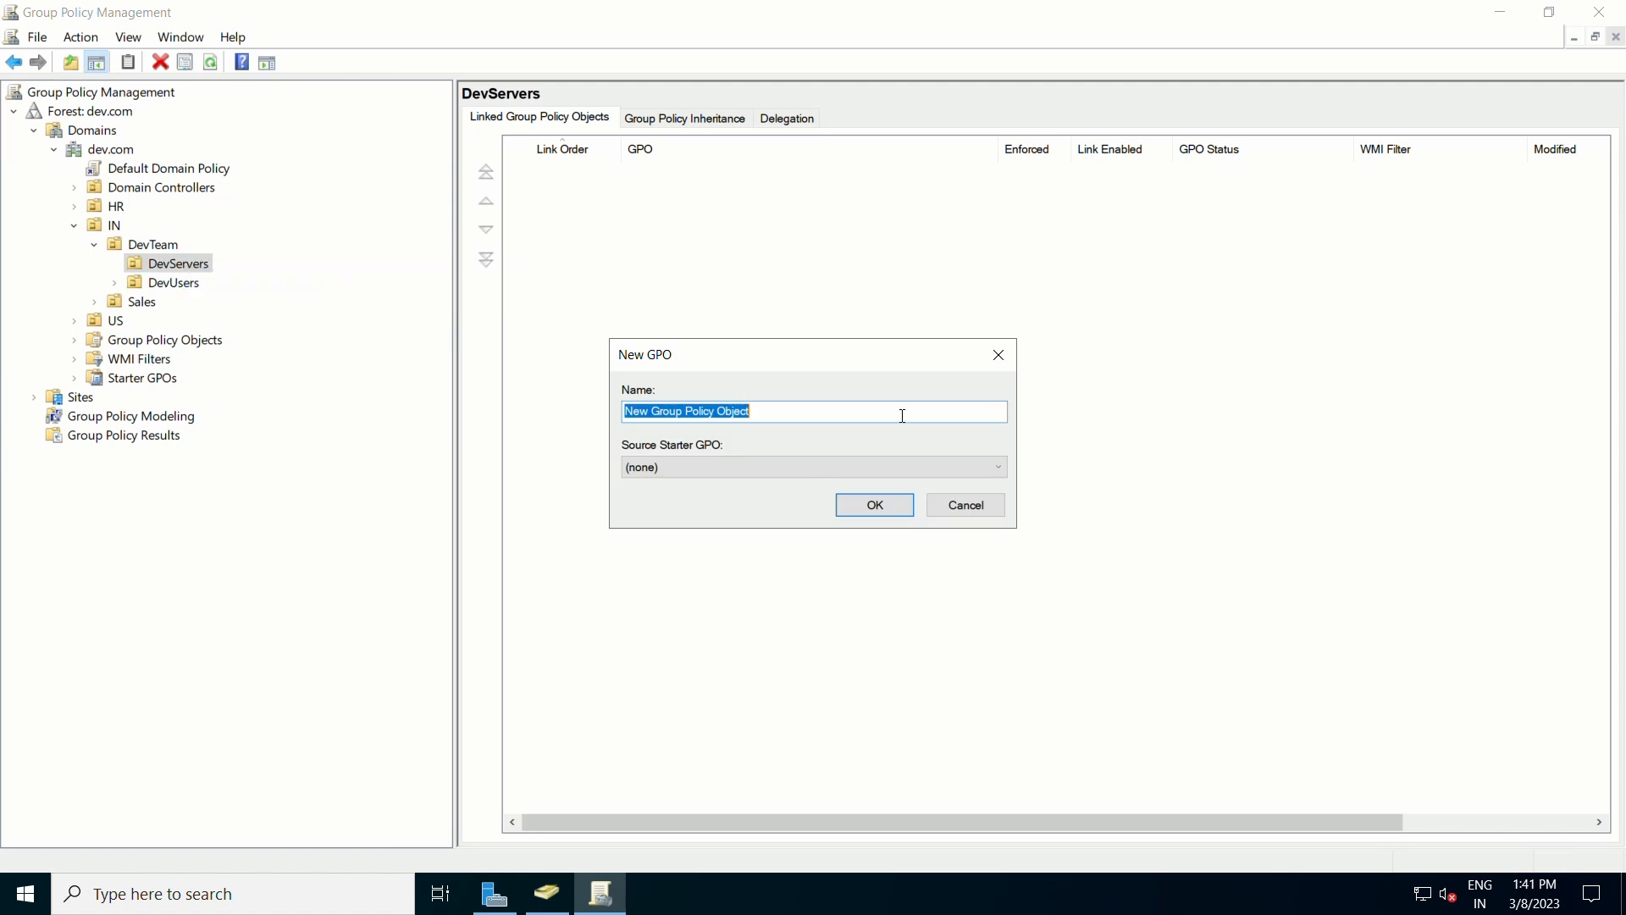
type("Computer Policy - Dev Servers")
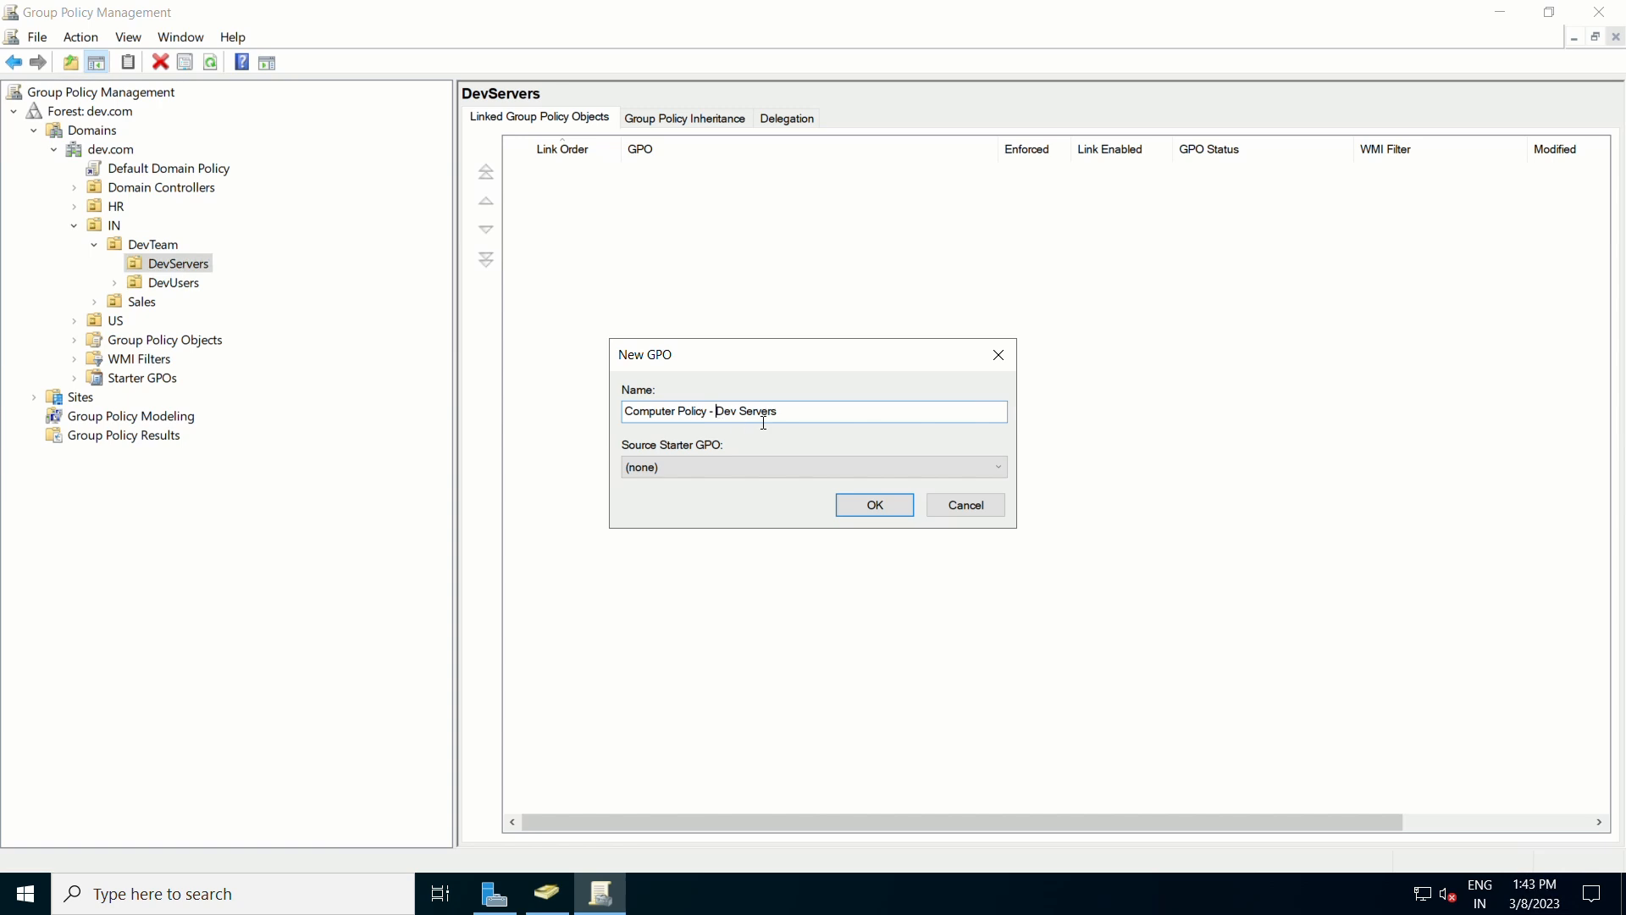
left_click(873, 506)
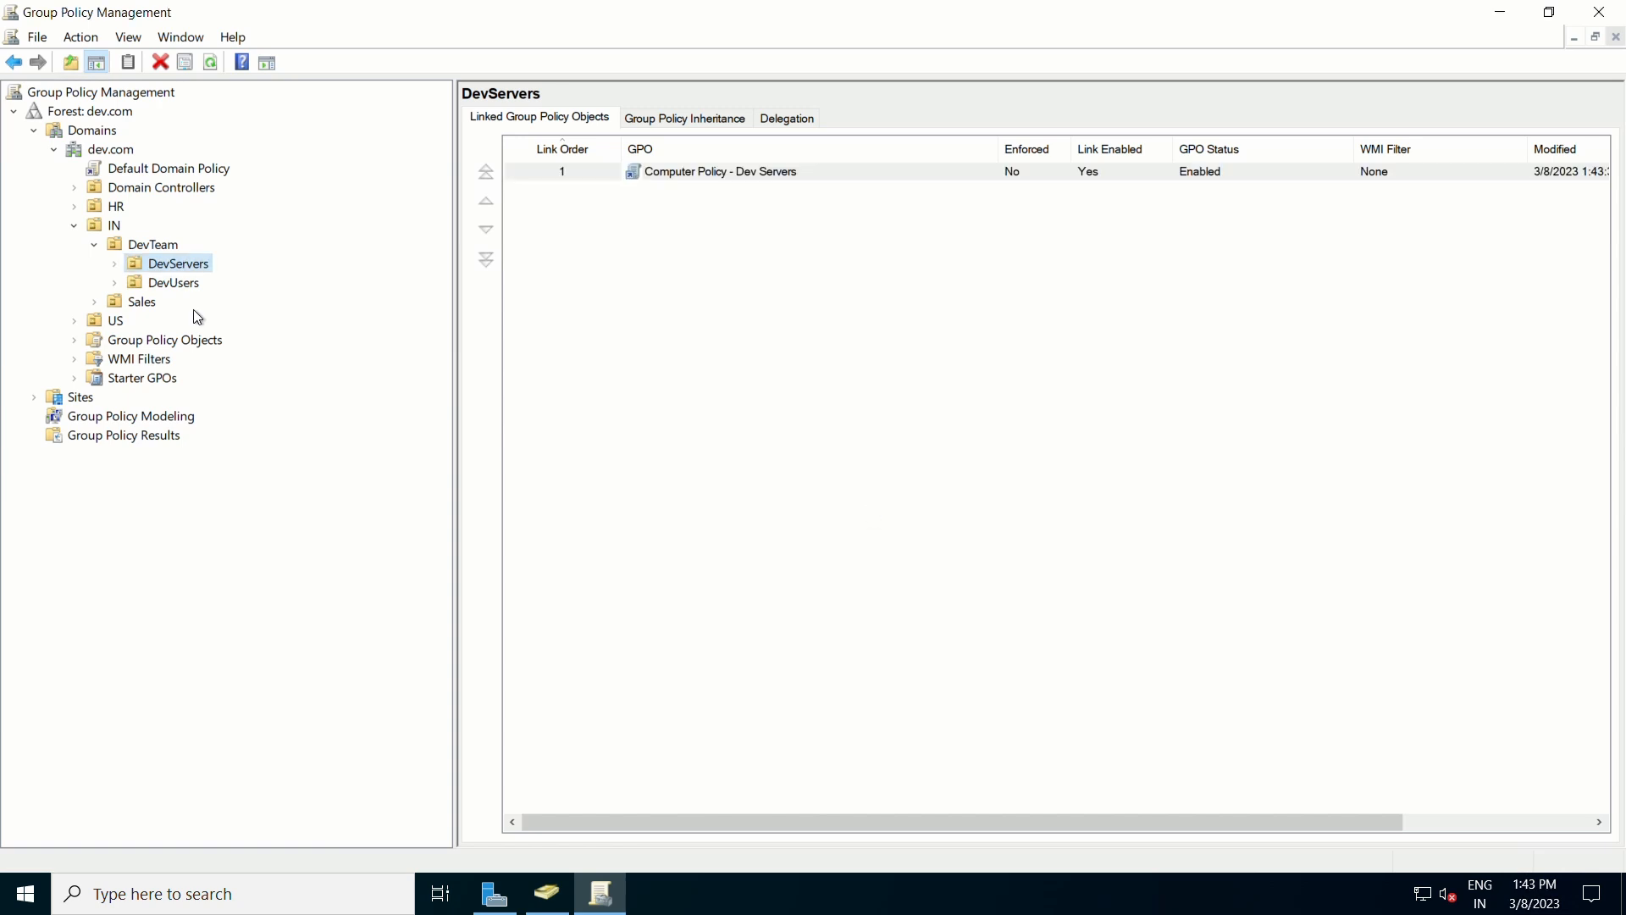
Step: Open the Computer Policy - Dev Servers GPO under DevServers for editing, with a maximized window and a wider tree pane
left_click(114, 264)
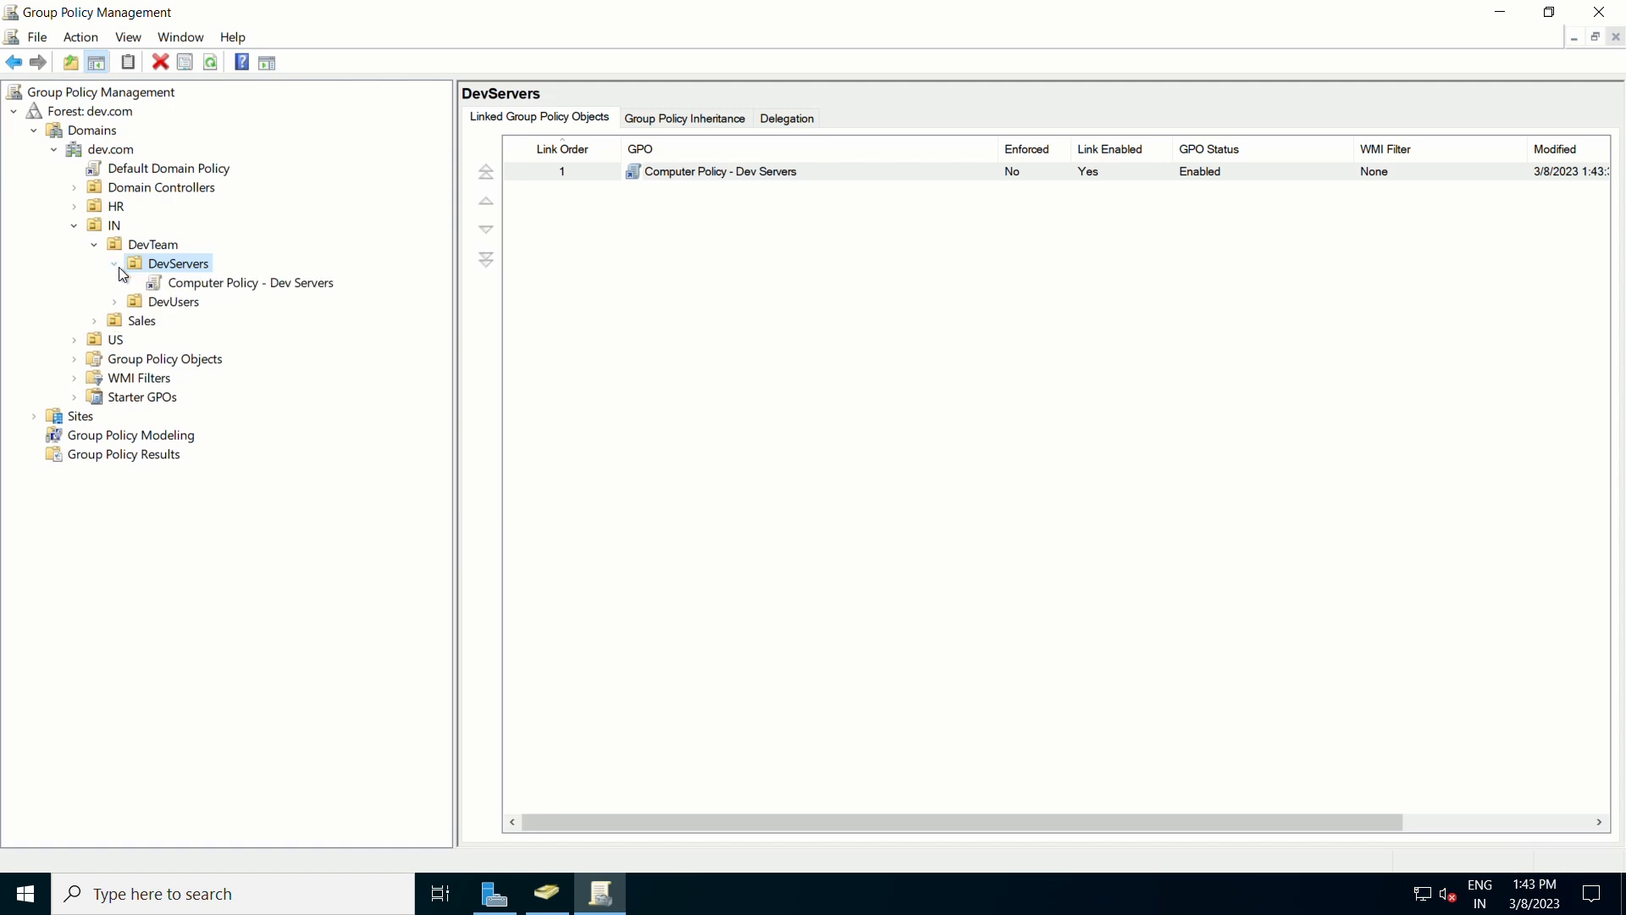
left_click(205, 284)
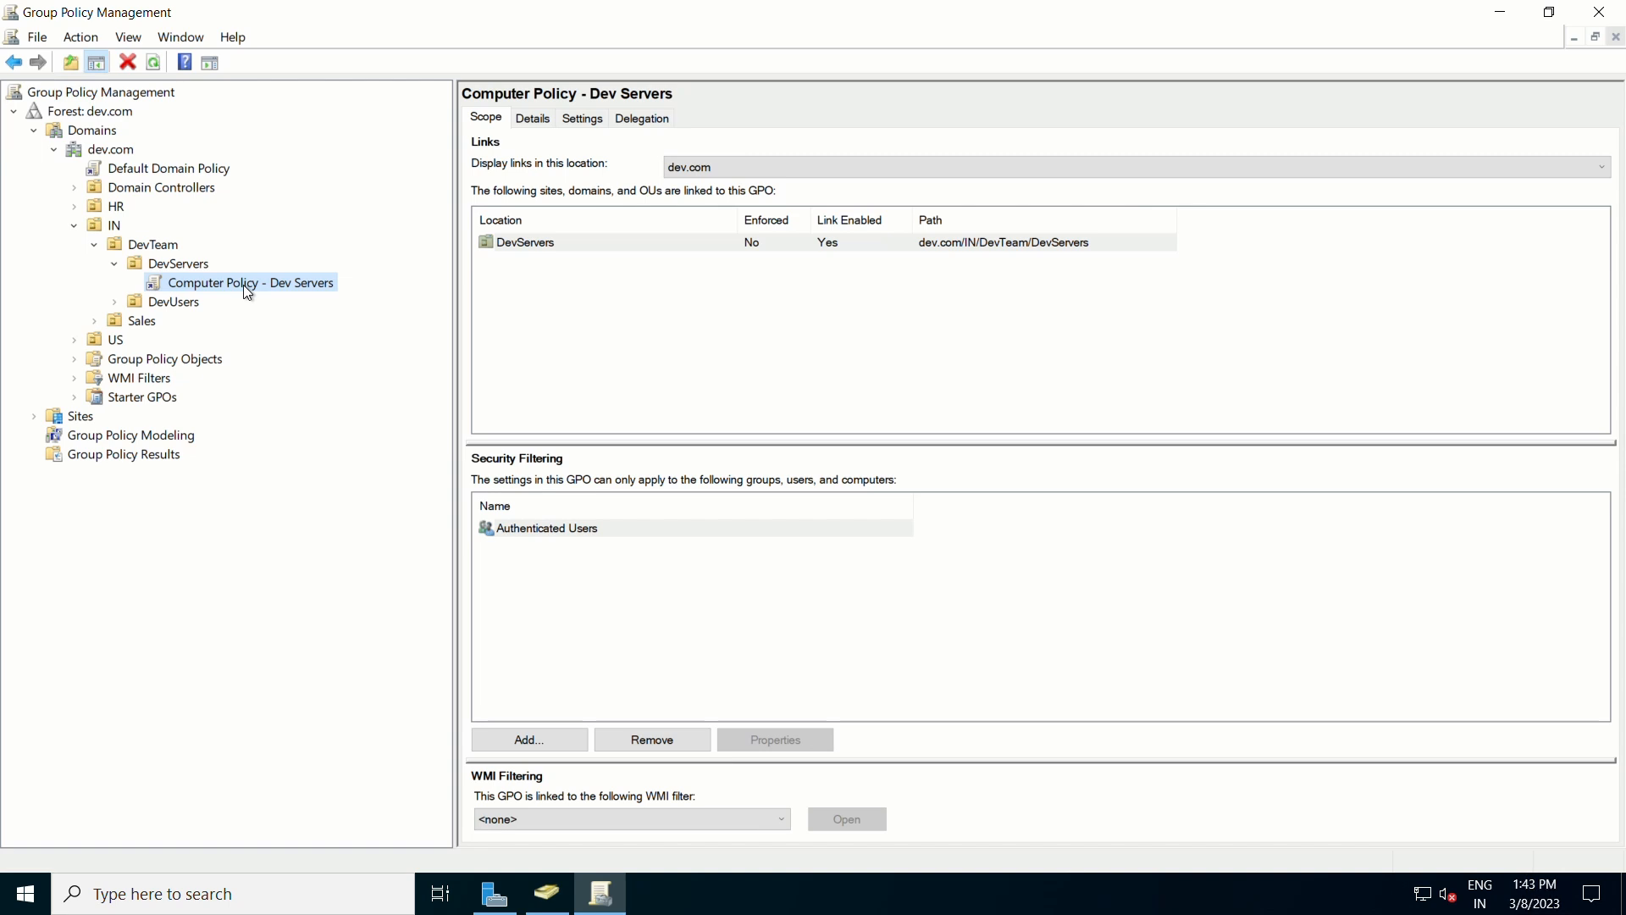
right_click(244, 285)
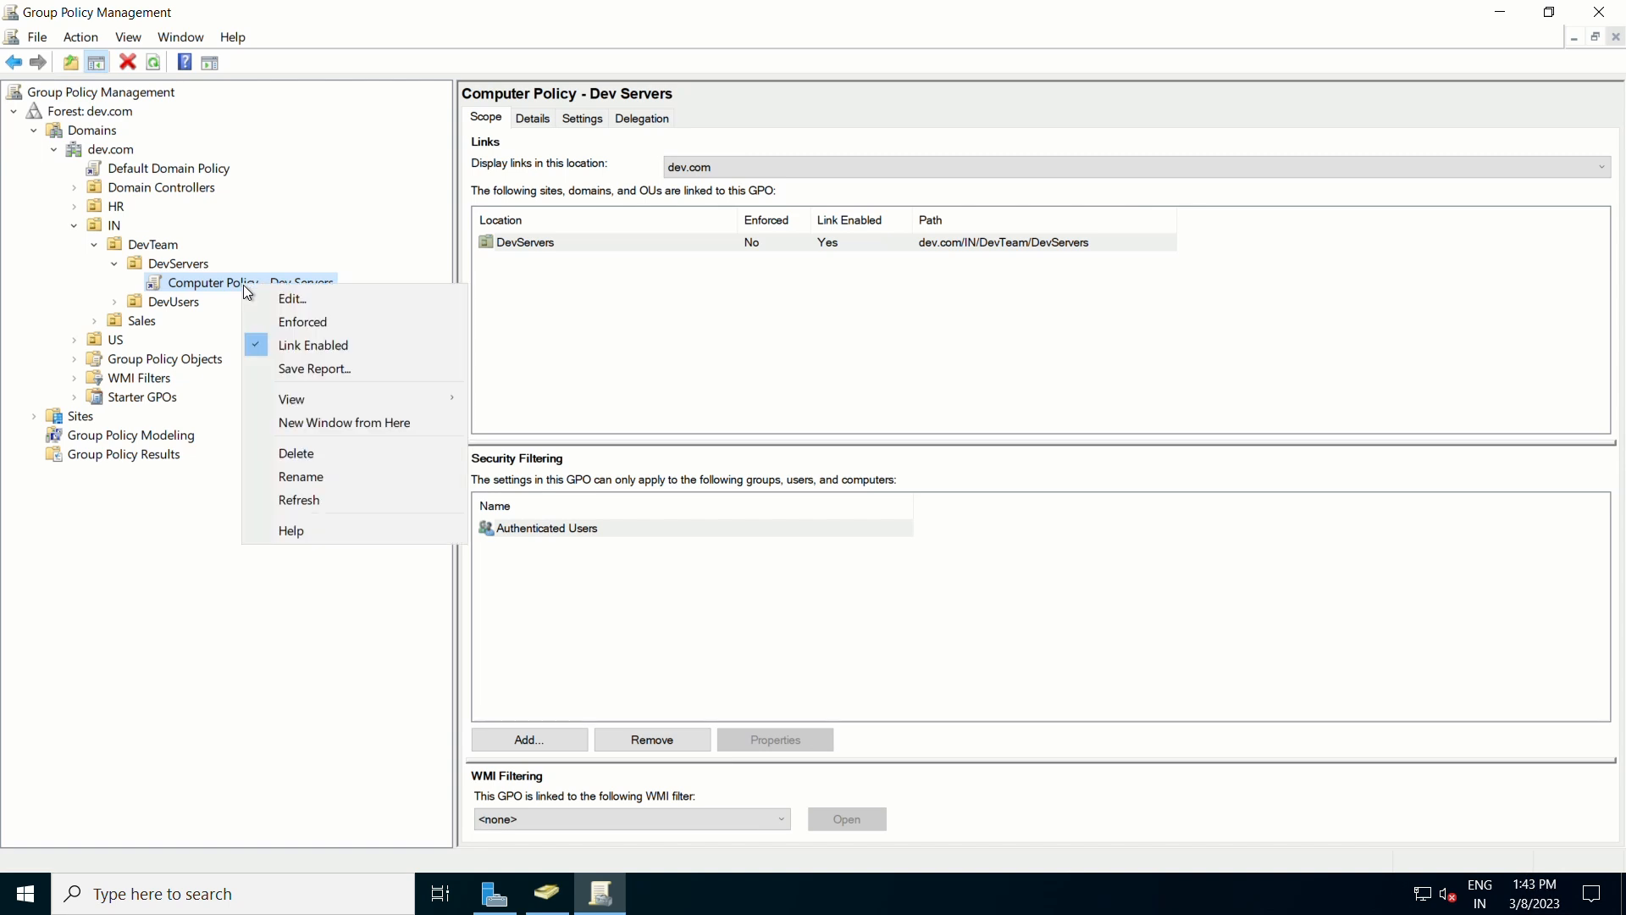
left_click(305, 298)
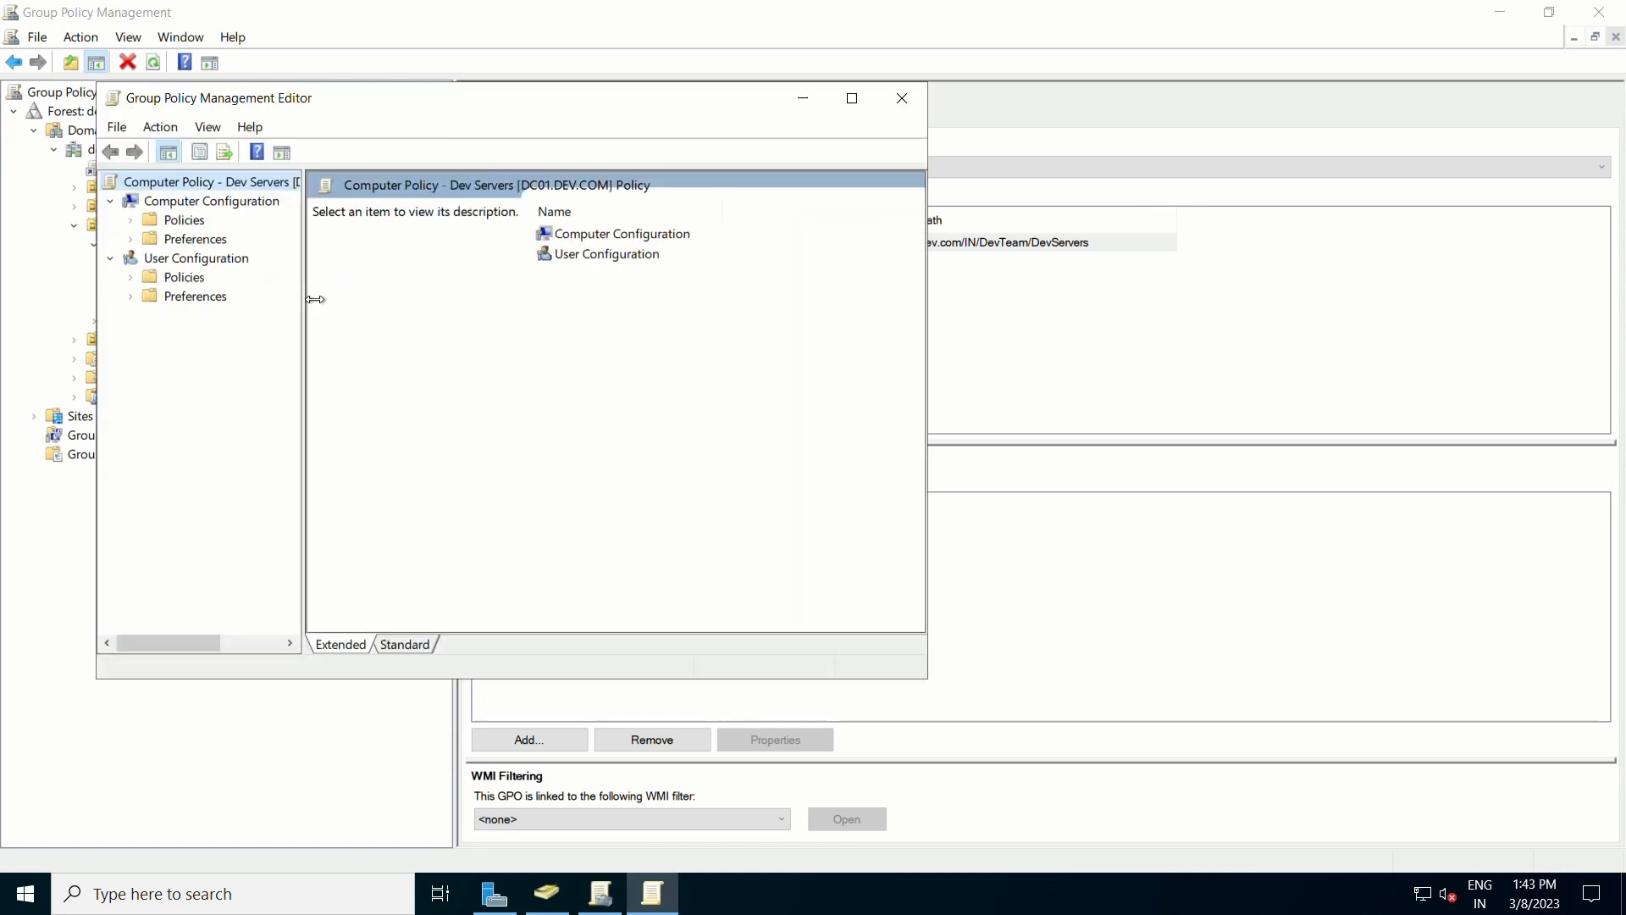
left_click(865, 99)
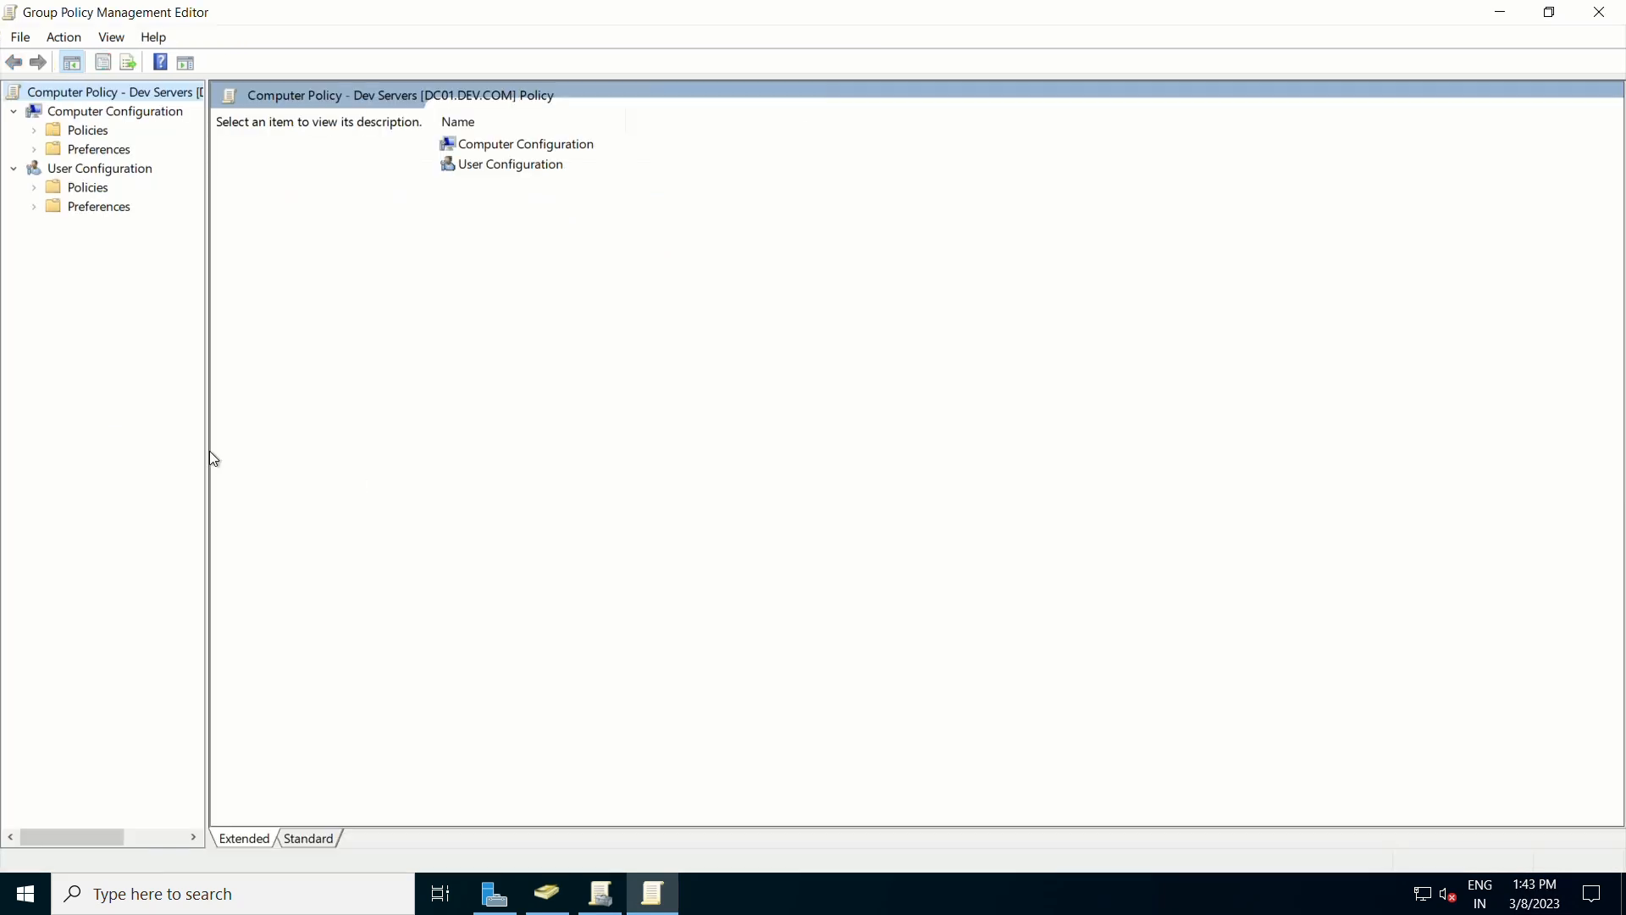
left_click_drag(210, 451, 383, 462)
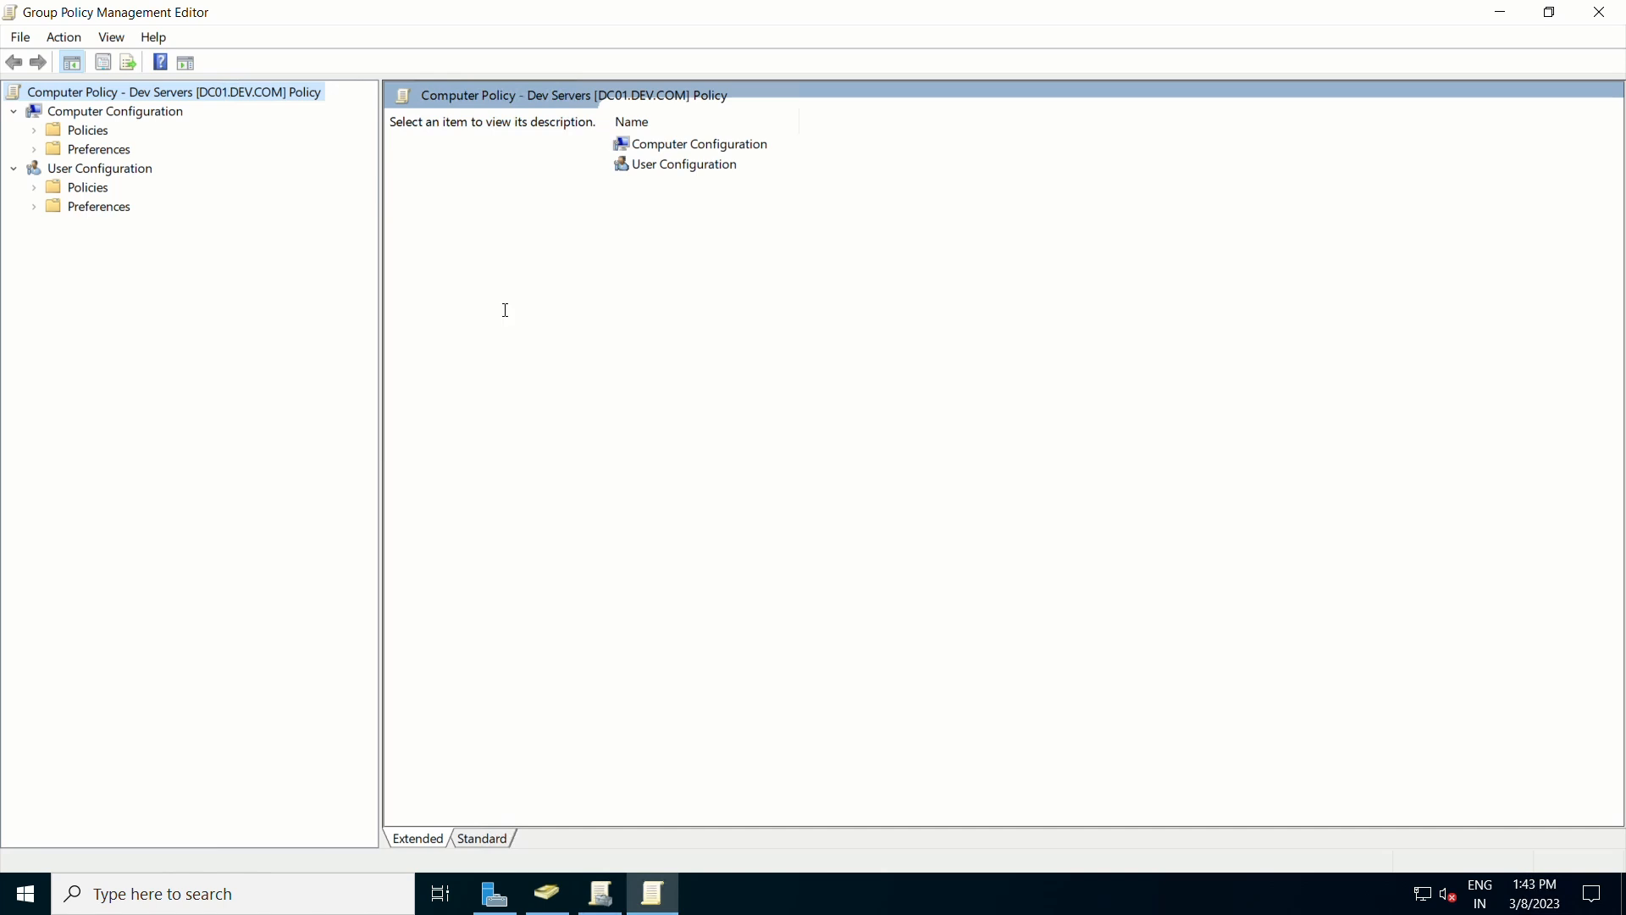
Step: Show the Security Options policies under Computer Configuration > Policies > Windows Settings > Security Settings > Local Policies
left_click(72, 117)
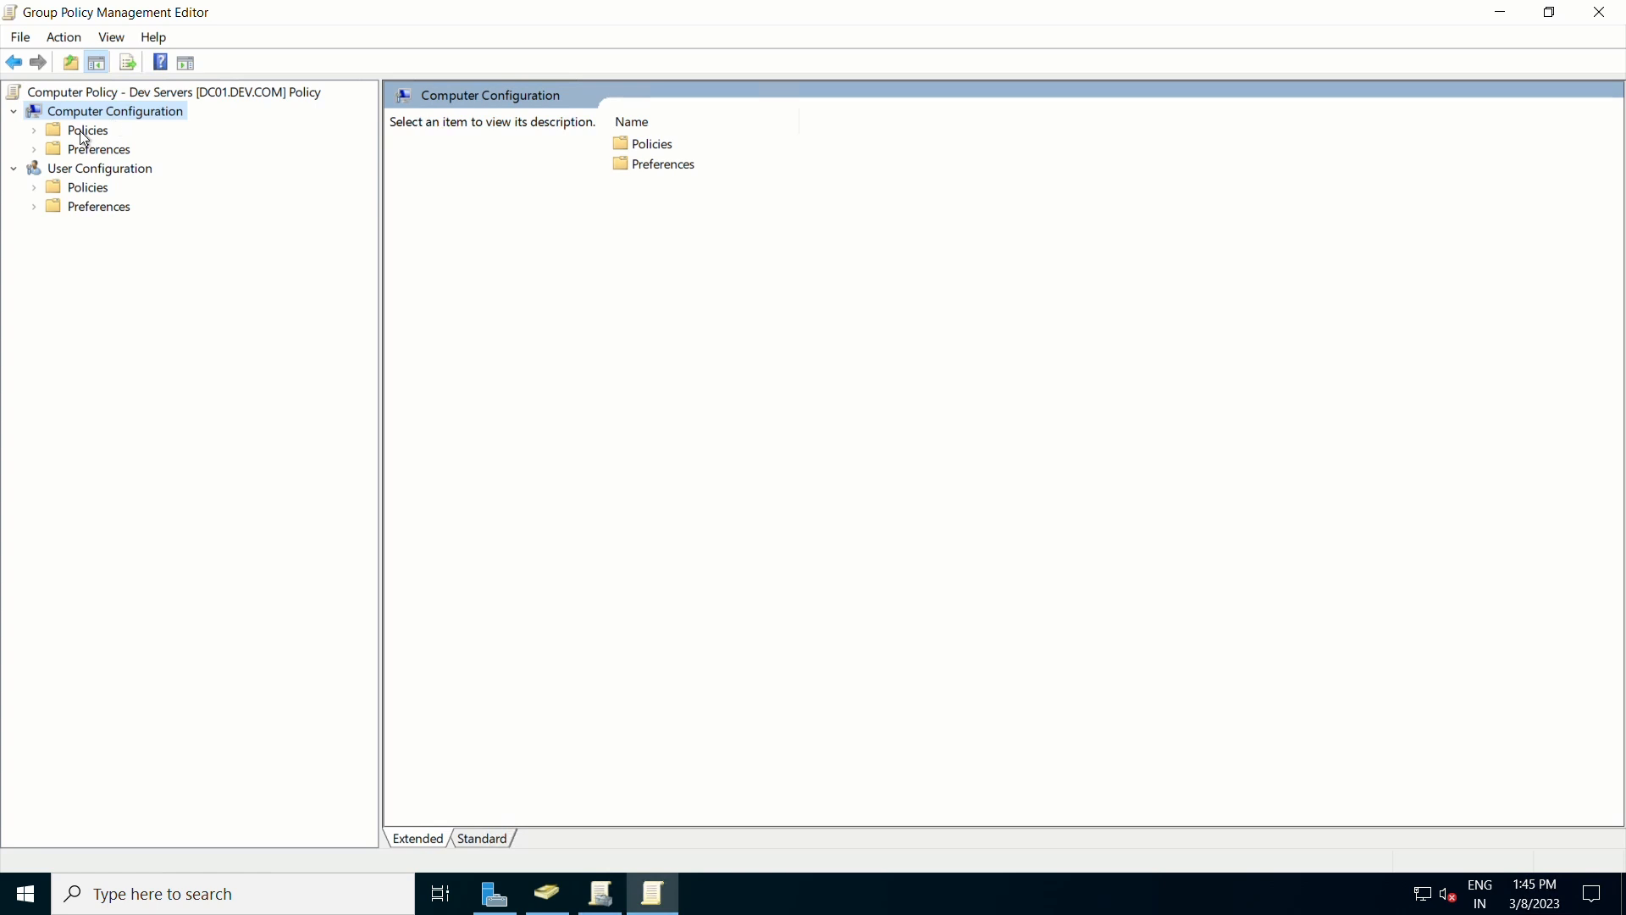
left_click(33, 131)
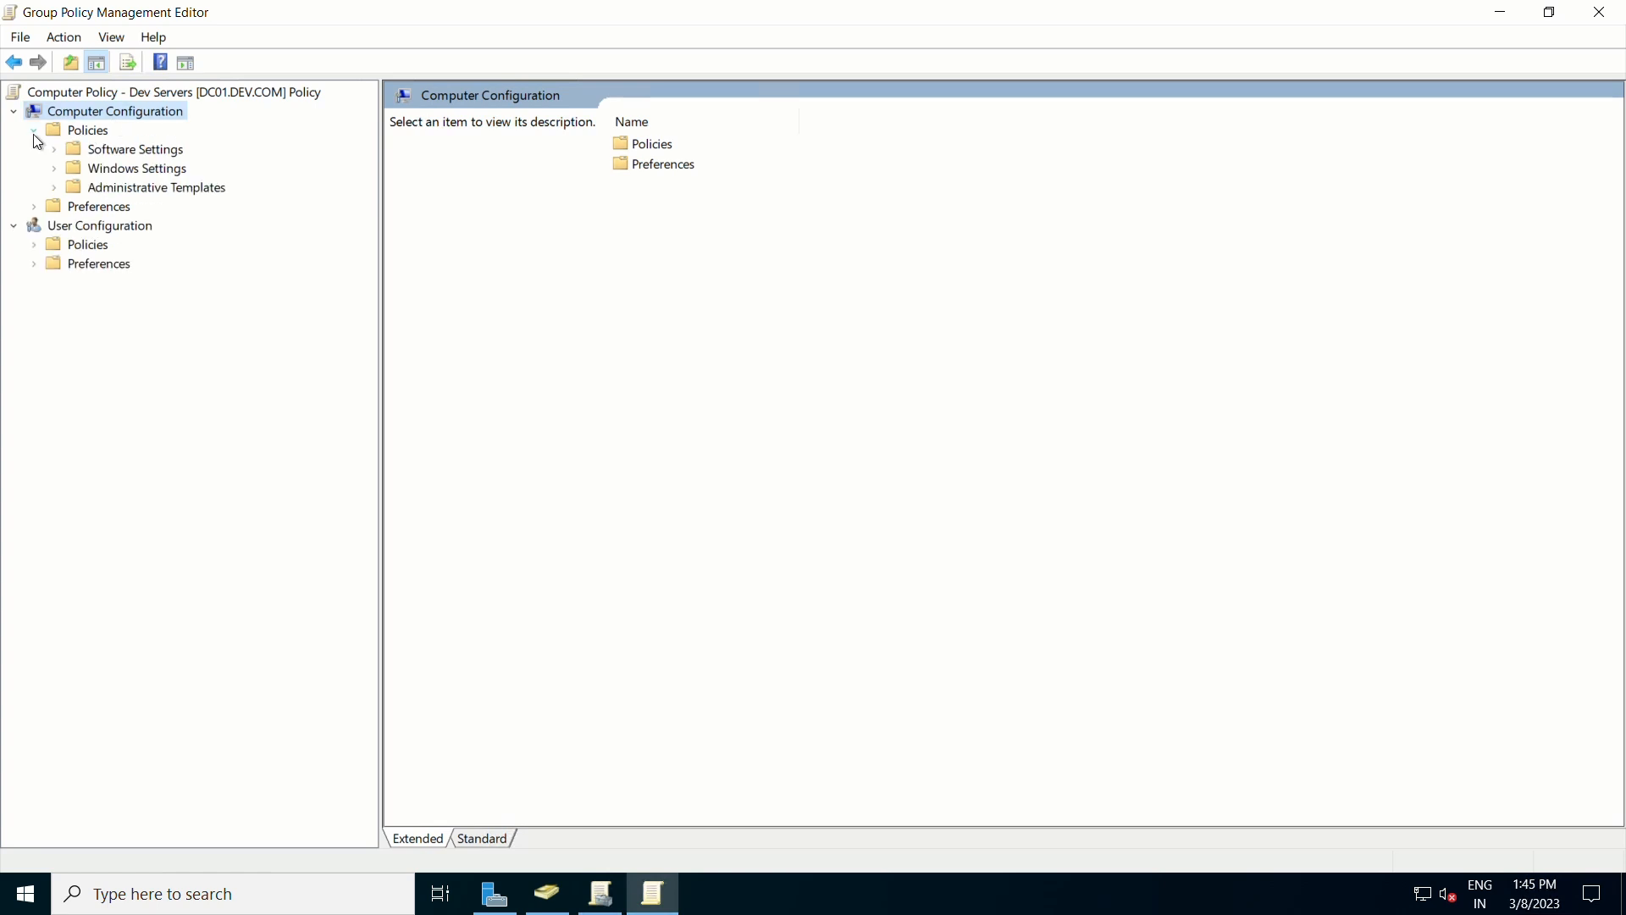
left_click(64, 172)
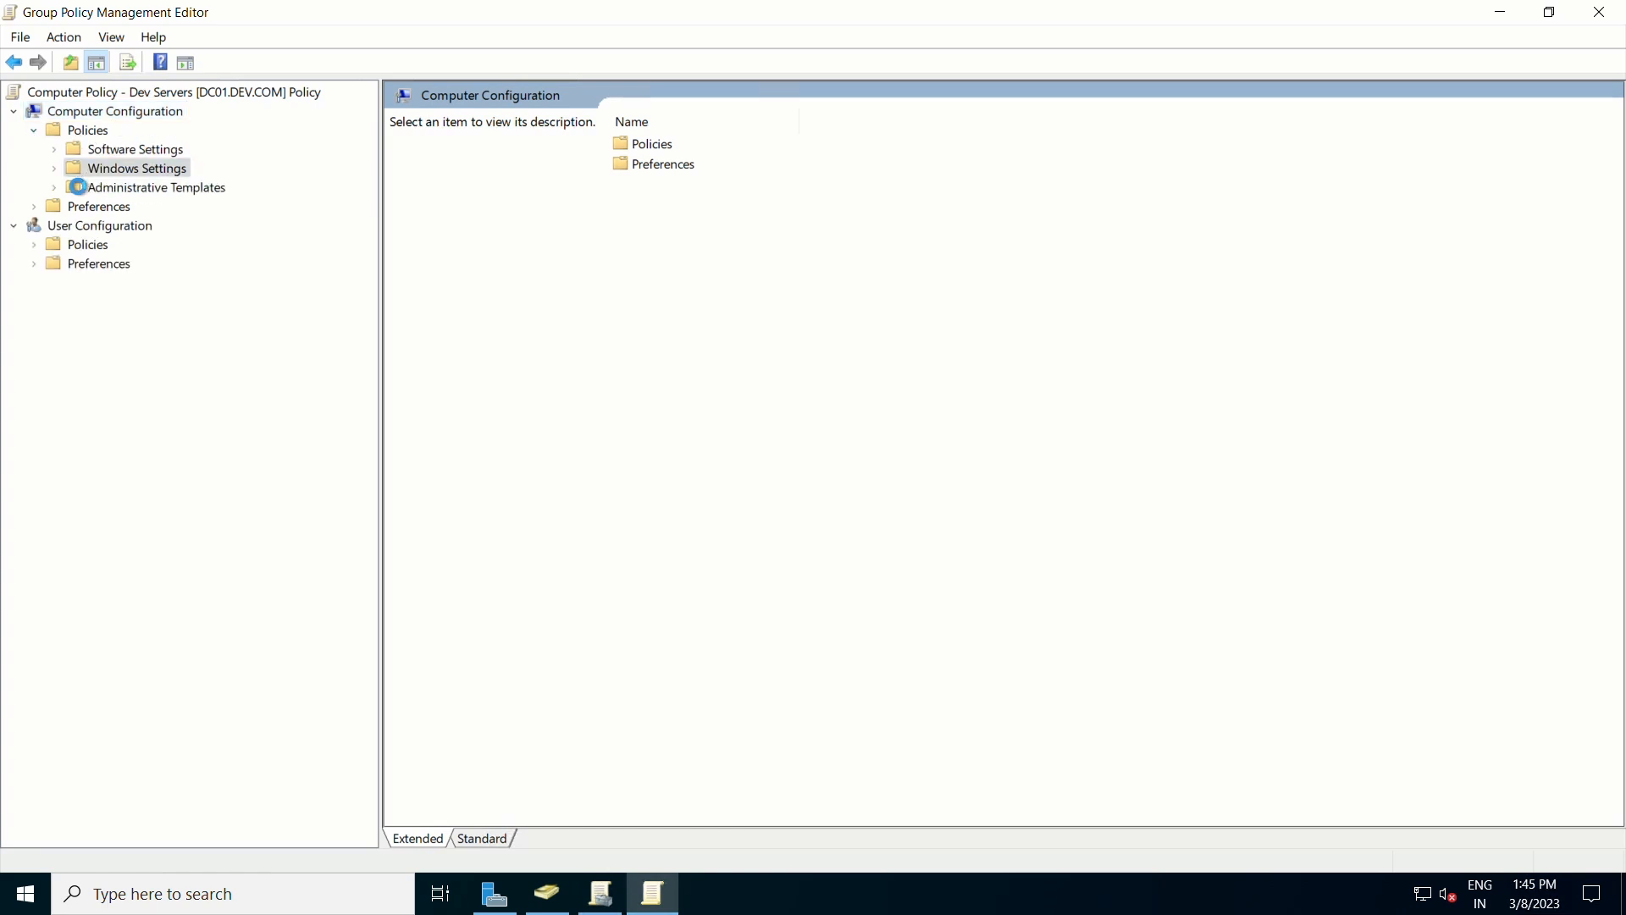
left_click(56, 172)
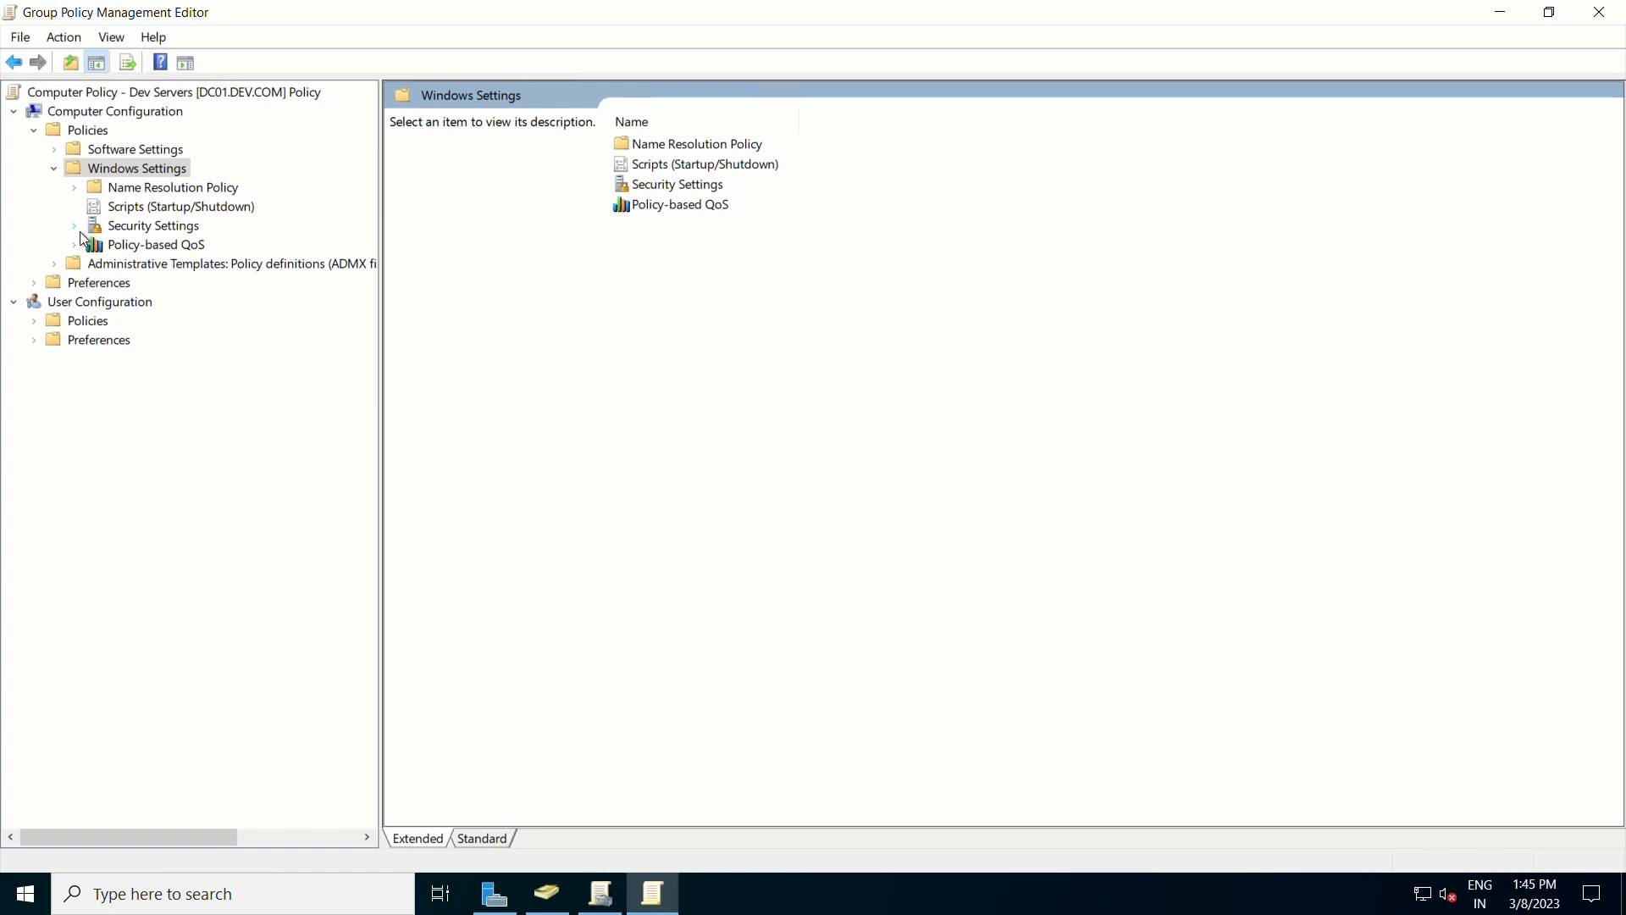
left_click(79, 232)
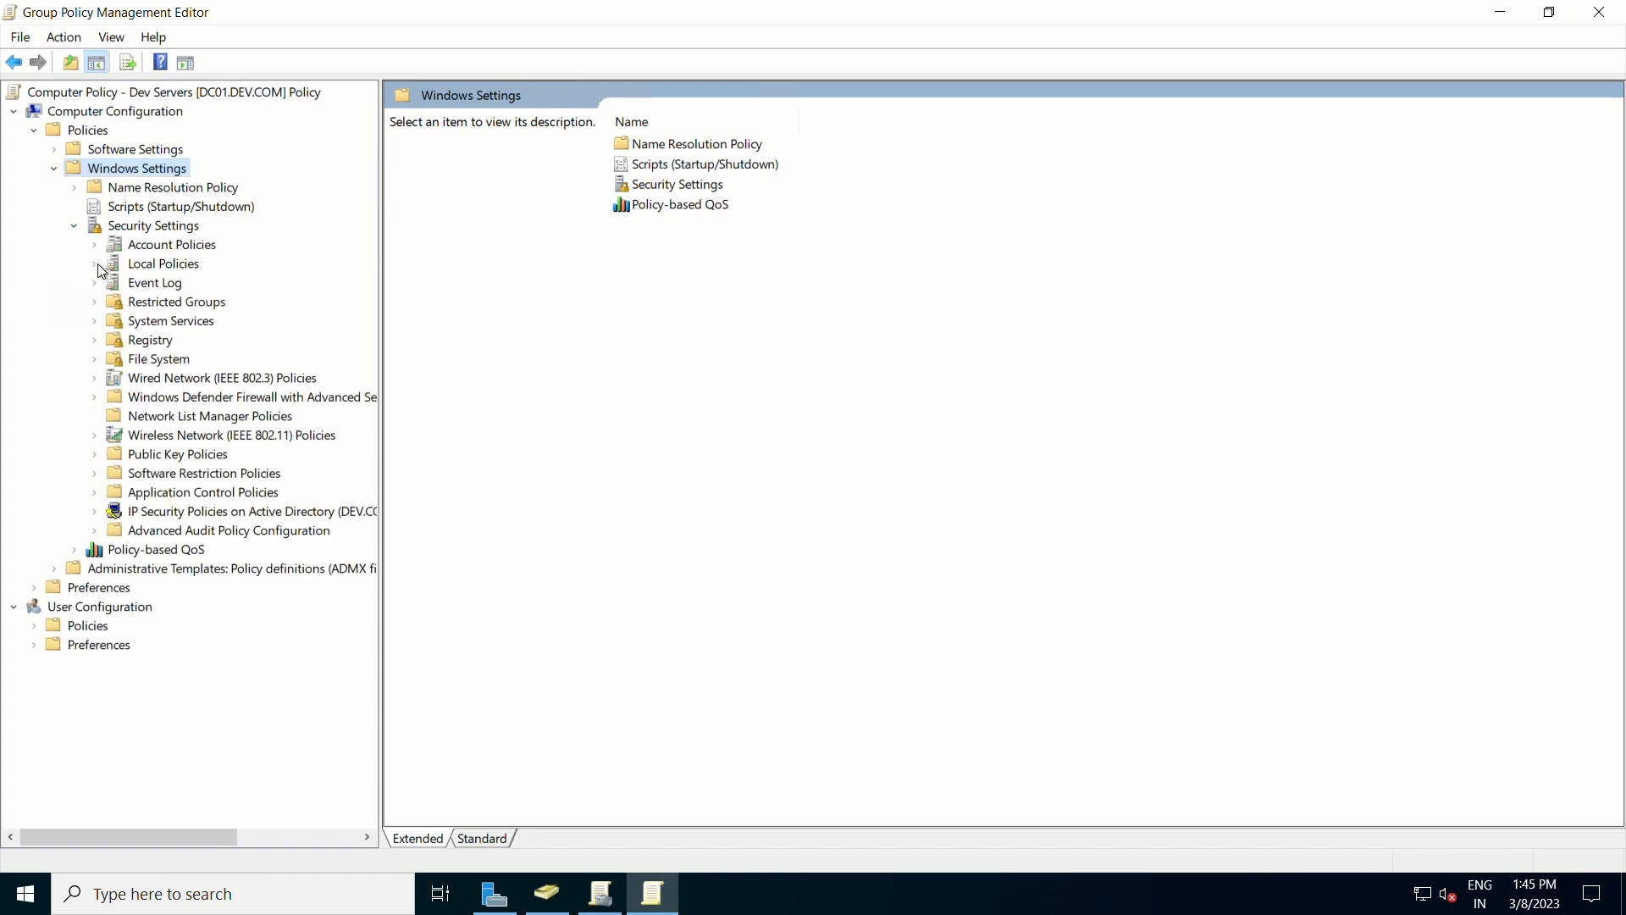
left_click(96, 264)
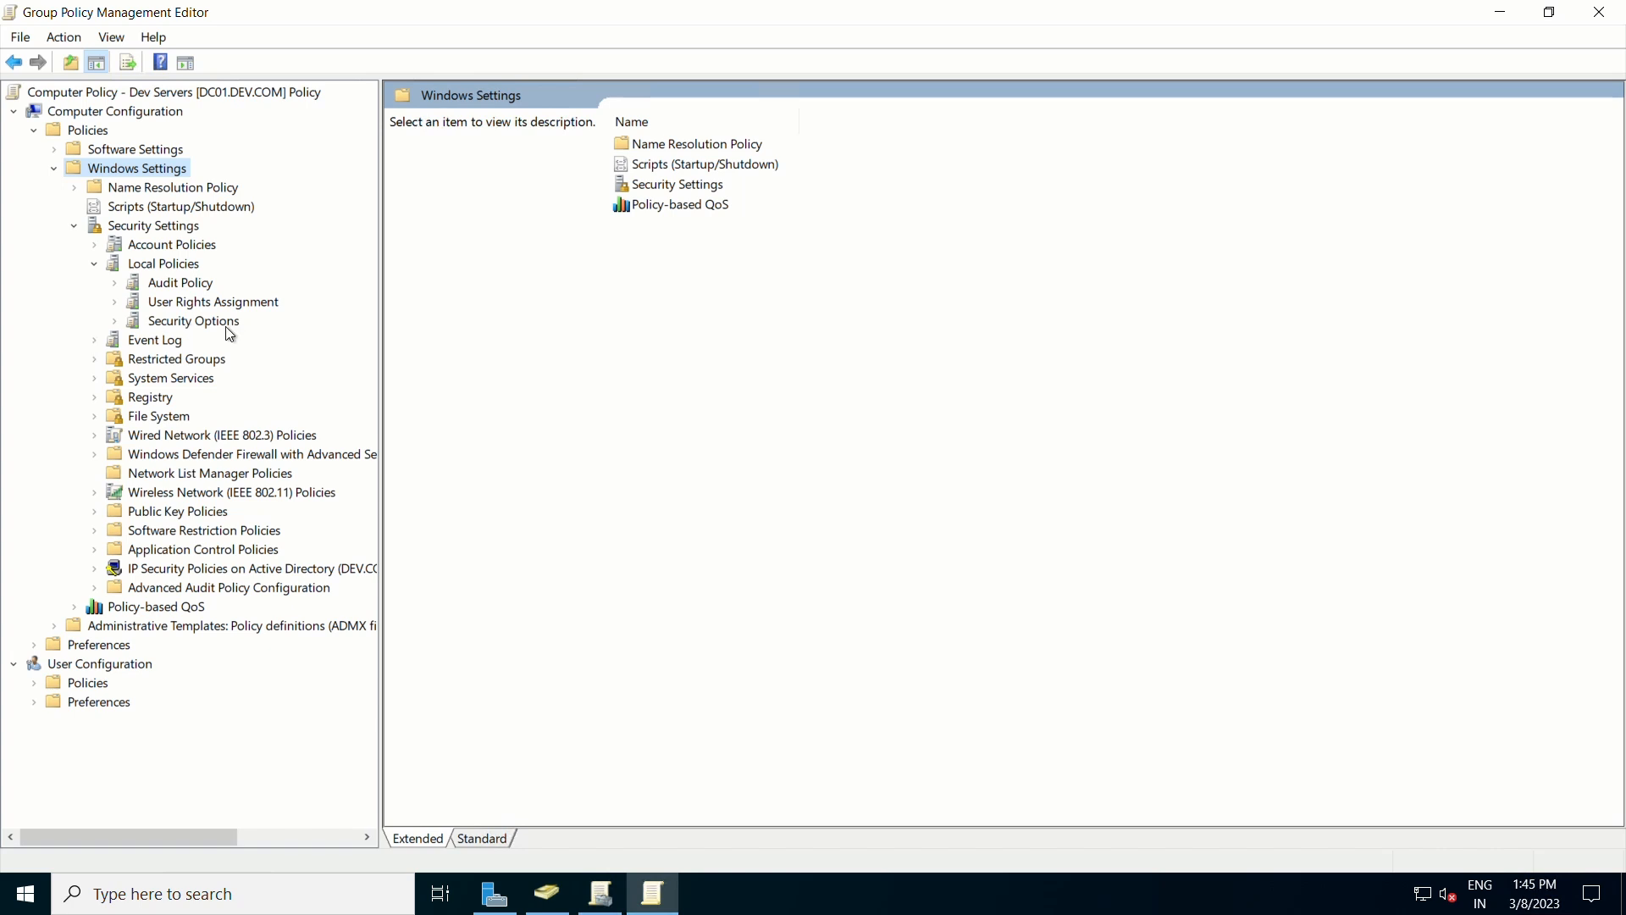
left_click(114, 321)
left_click(180, 321)
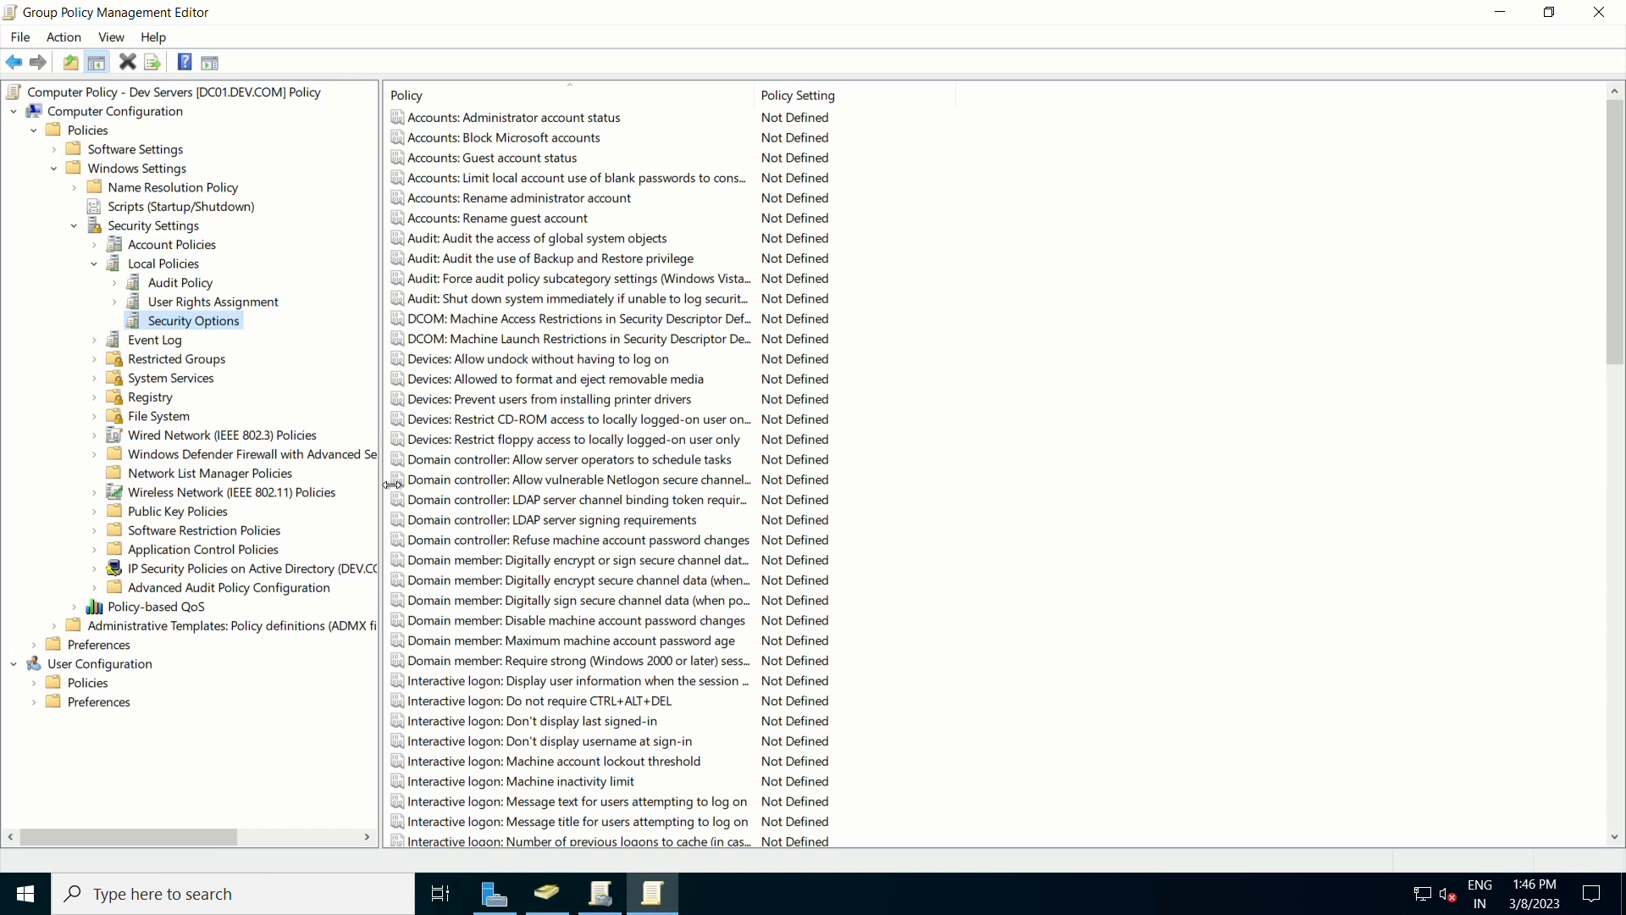
left_click_drag(382, 484, 556, 482)
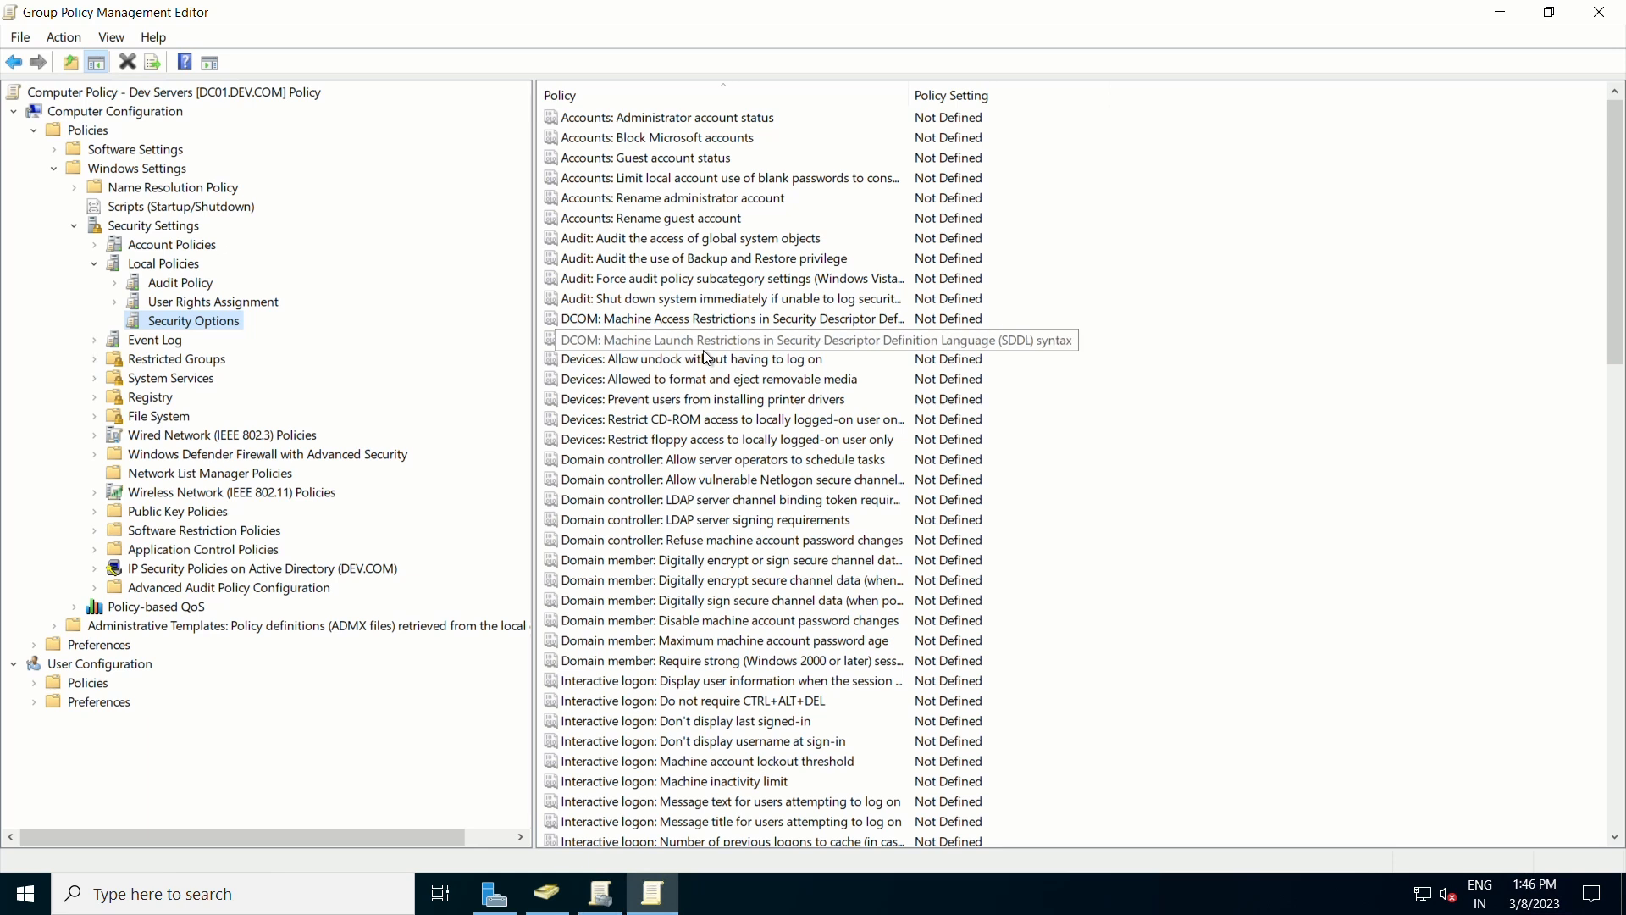
Step: Open the properties of the "Accounts: Block Microsoft accounts" policy and read its explanation
key("Down")
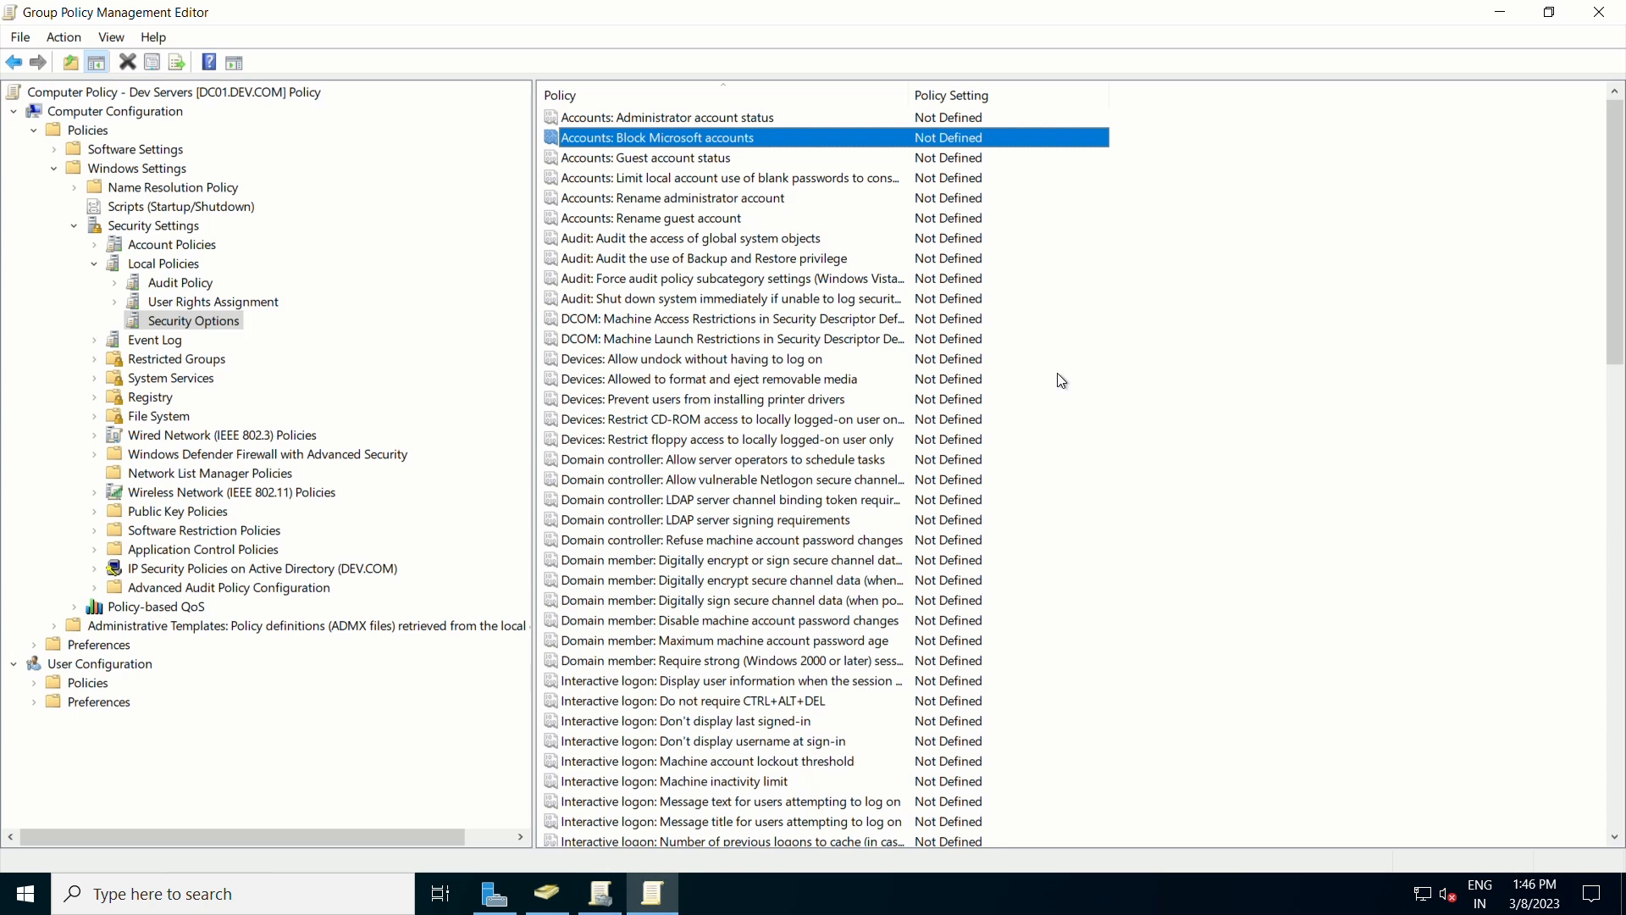
double_click(670, 142)
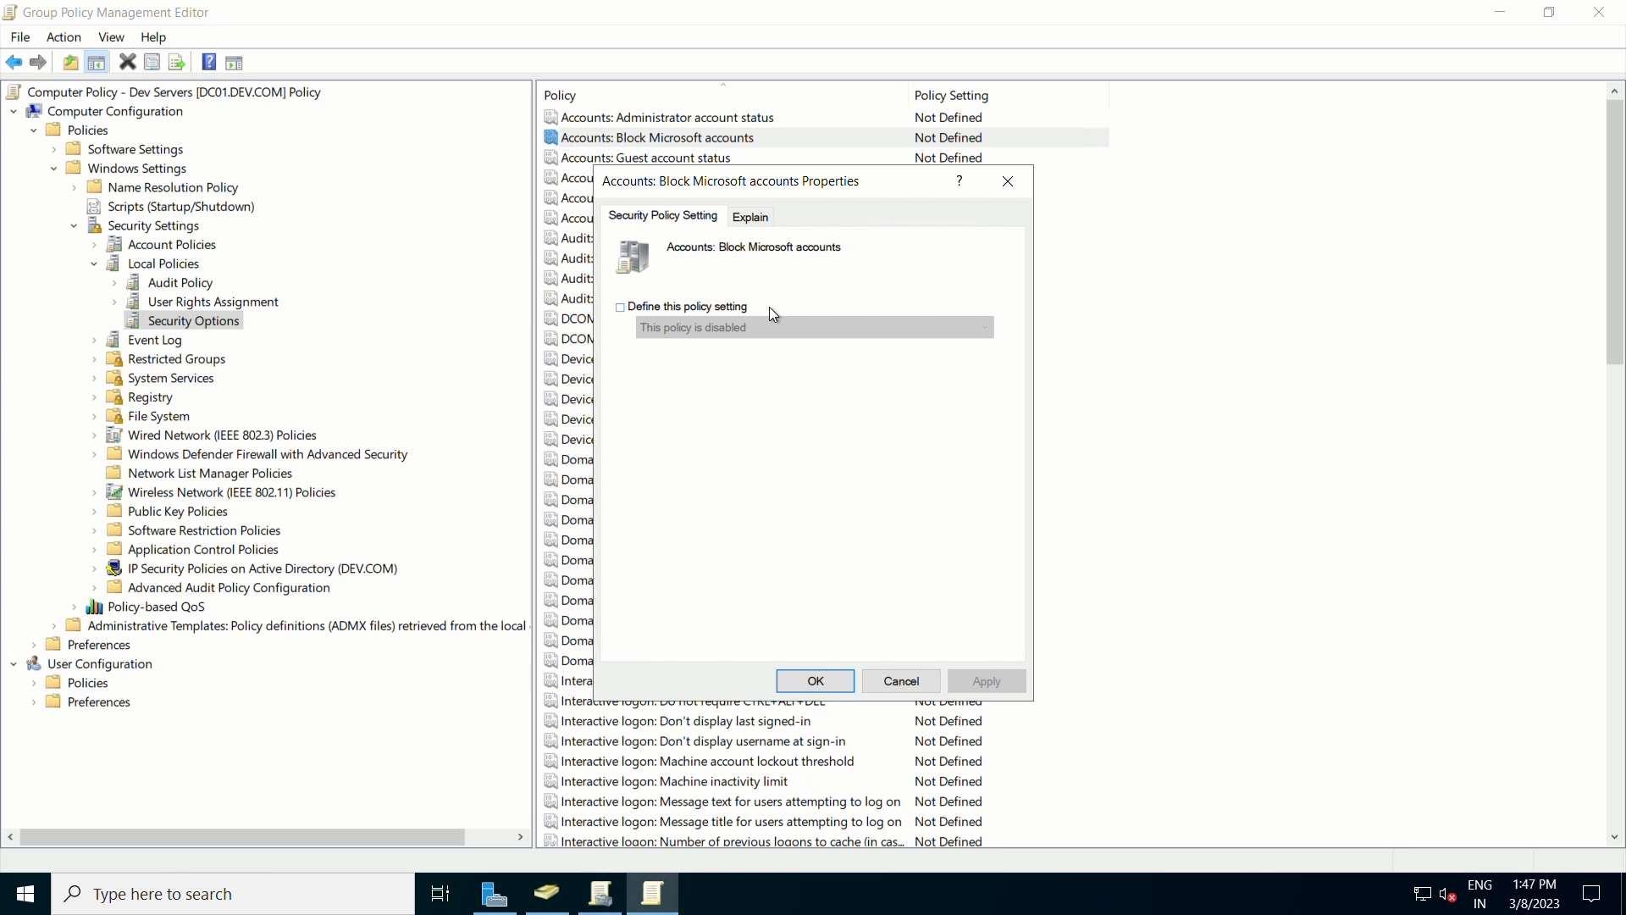
left_click(744, 227)
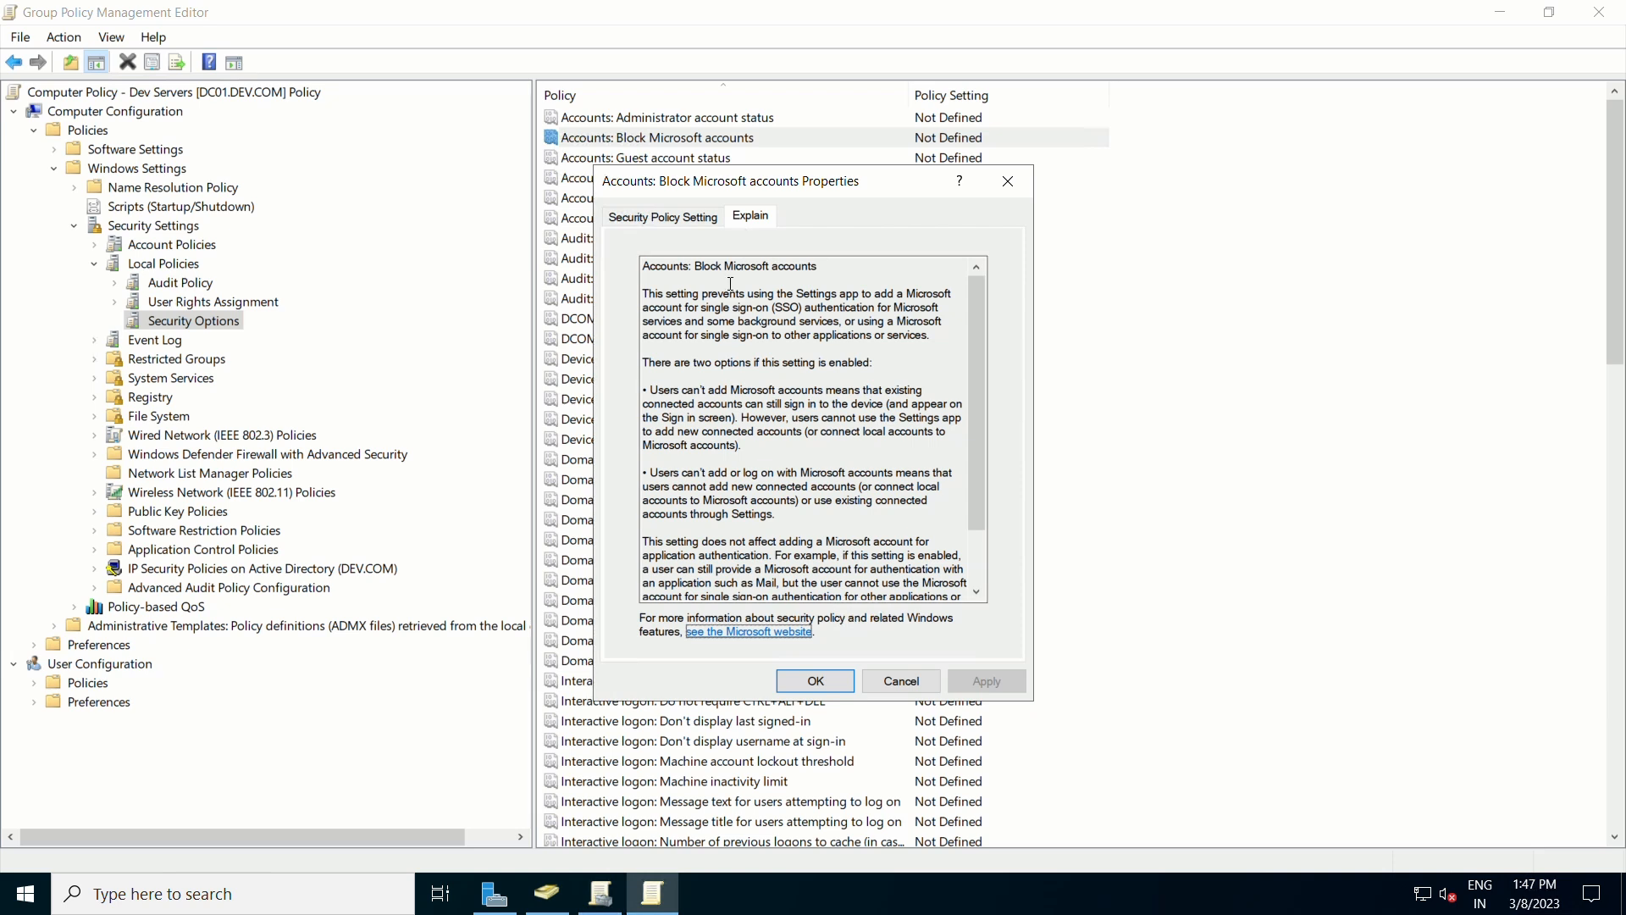
left_click_drag(703, 266, 825, 424)
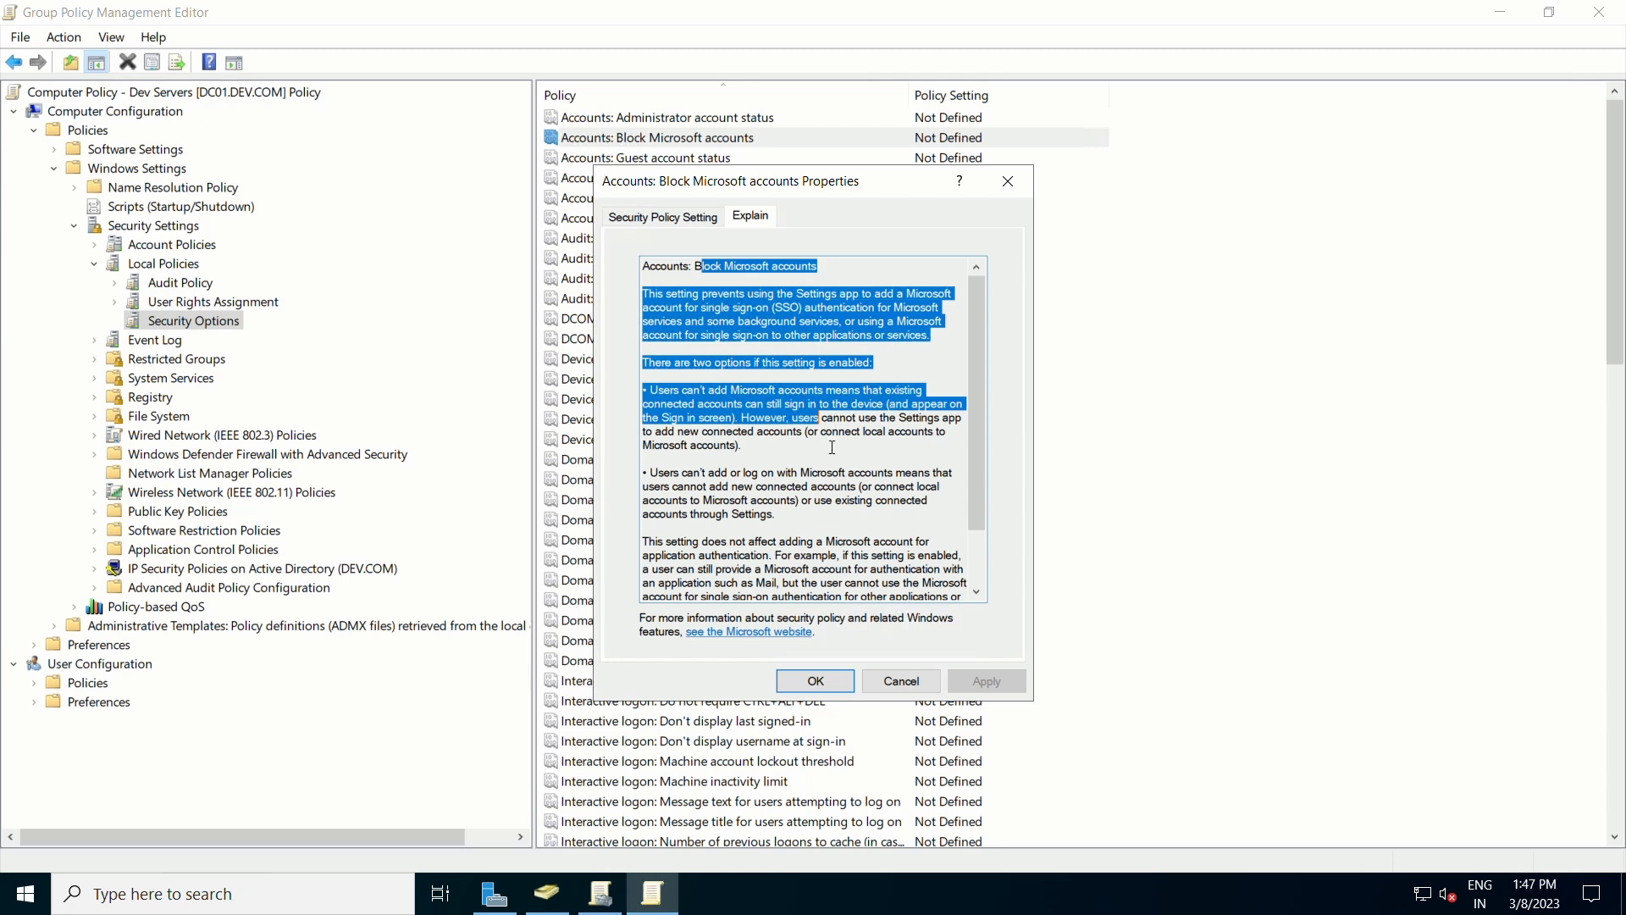
left_click(833, 447)
left_click_drag(744, 446, 660, 329)
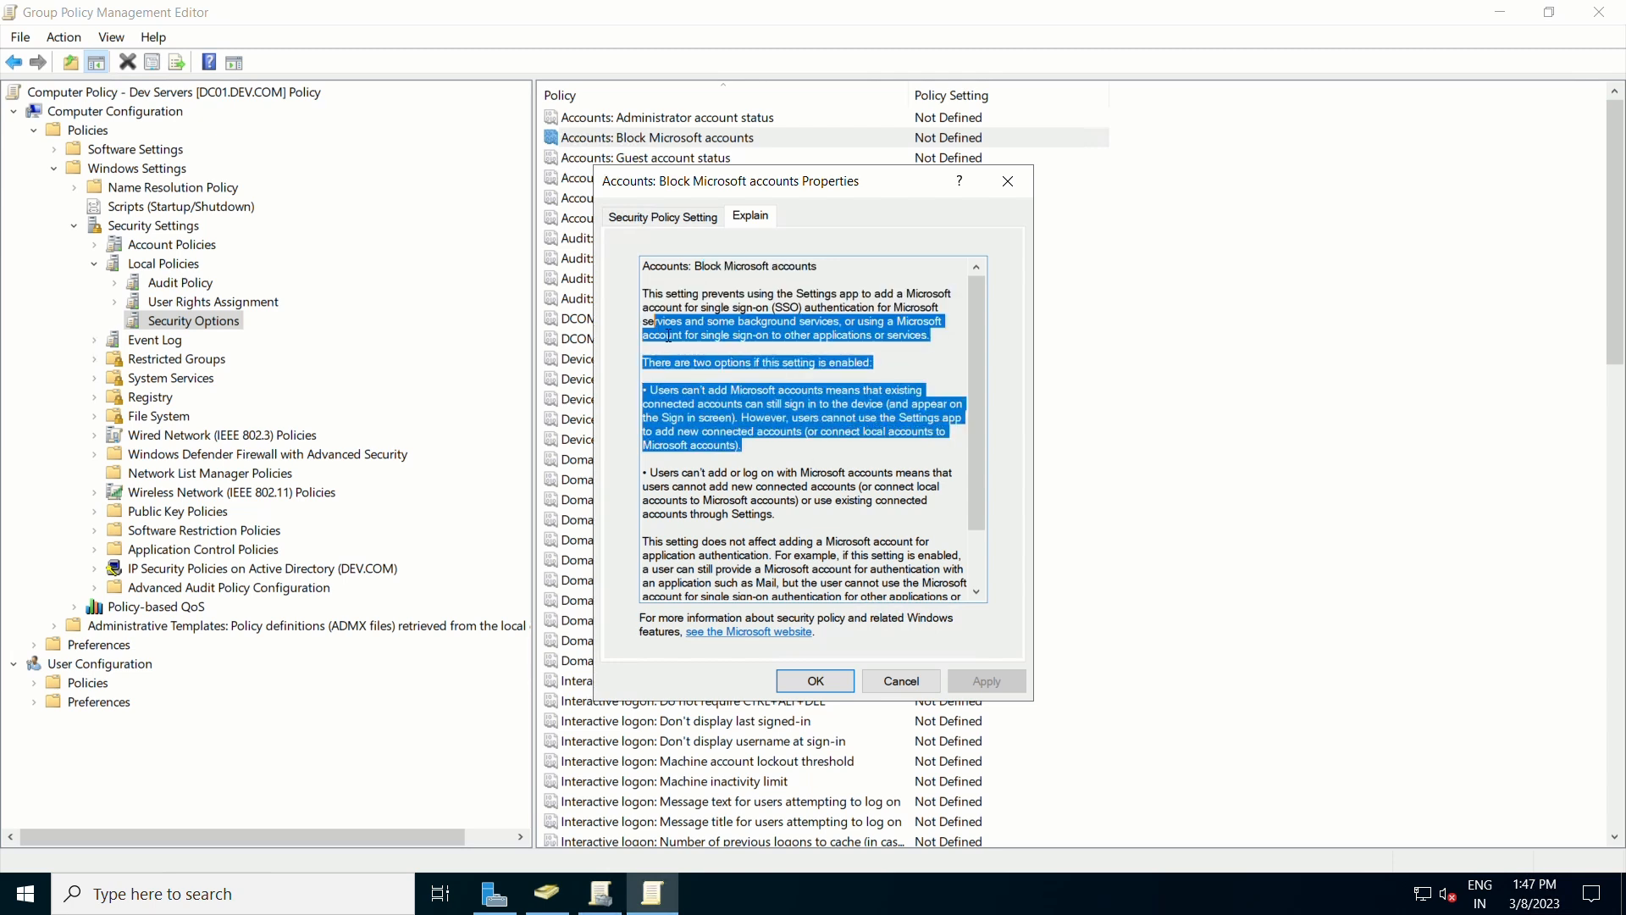
left_click(785, 409)
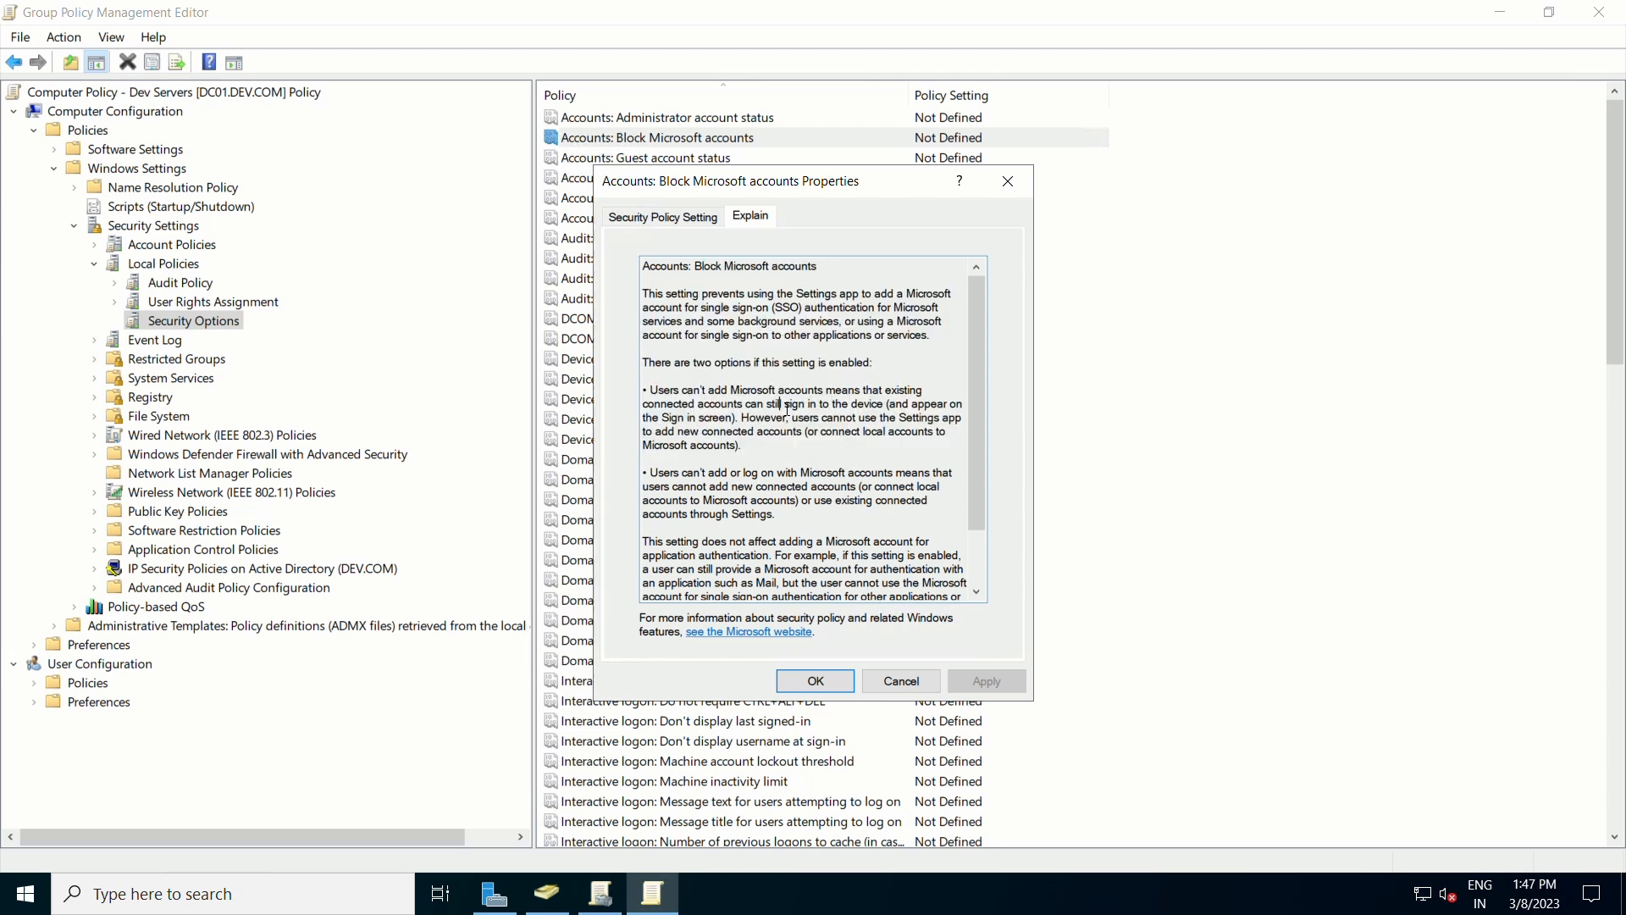
Step: Define the "Accounts: Block Microsoft accounts" policy as "Users can't add or log on with Microsoft accounts" and apply it
left_click(682, 223)
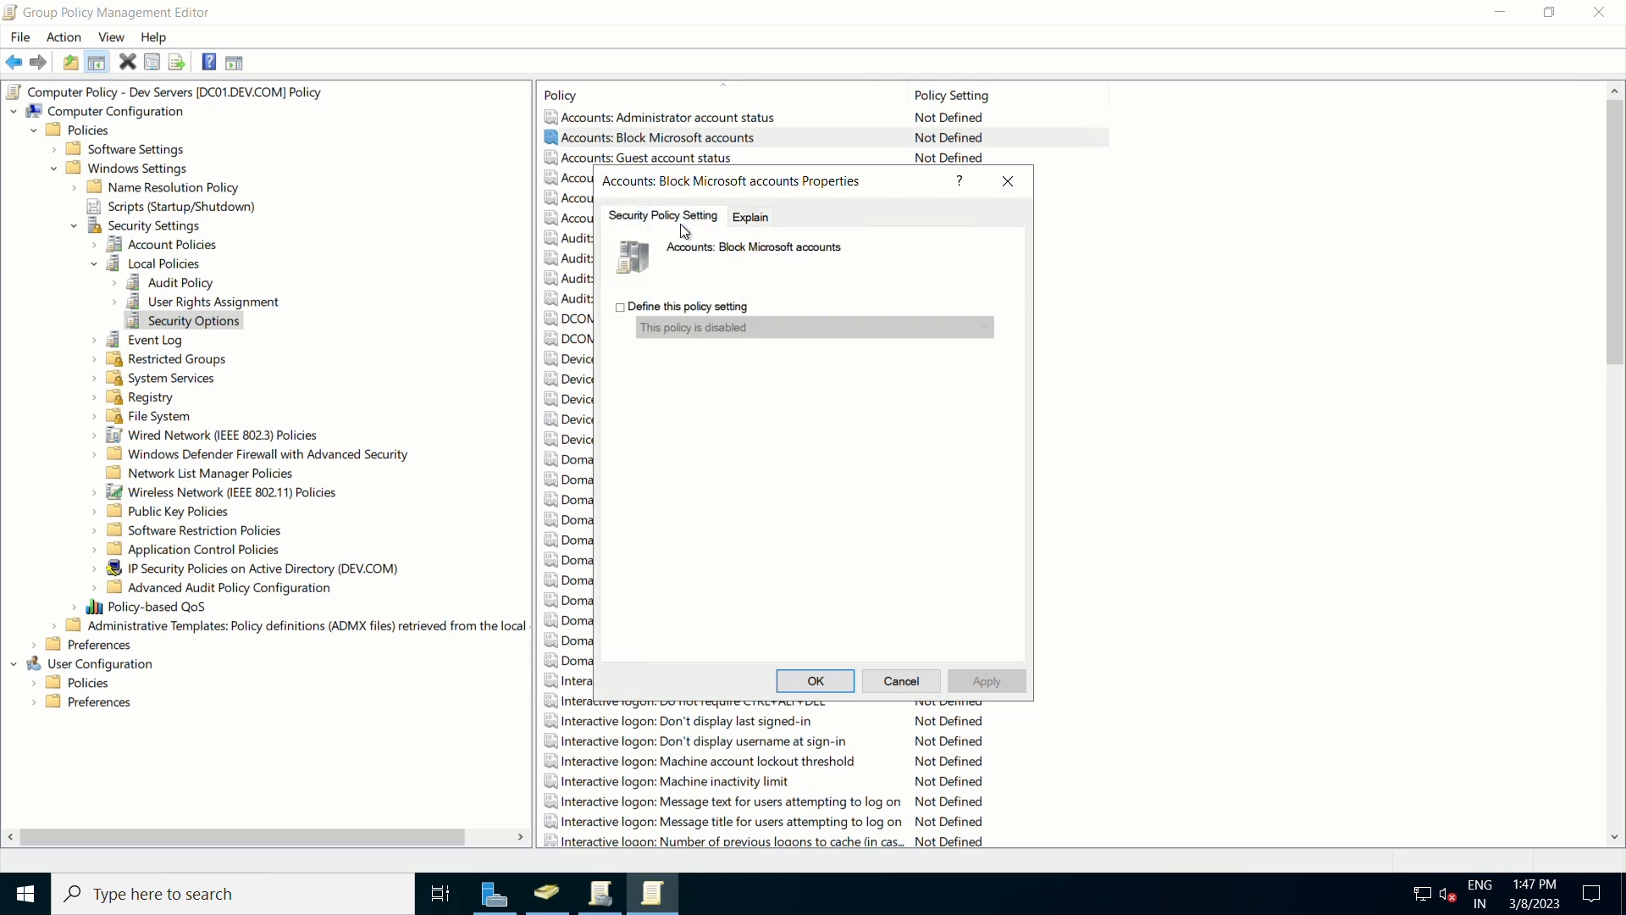
left_click(621, 306)
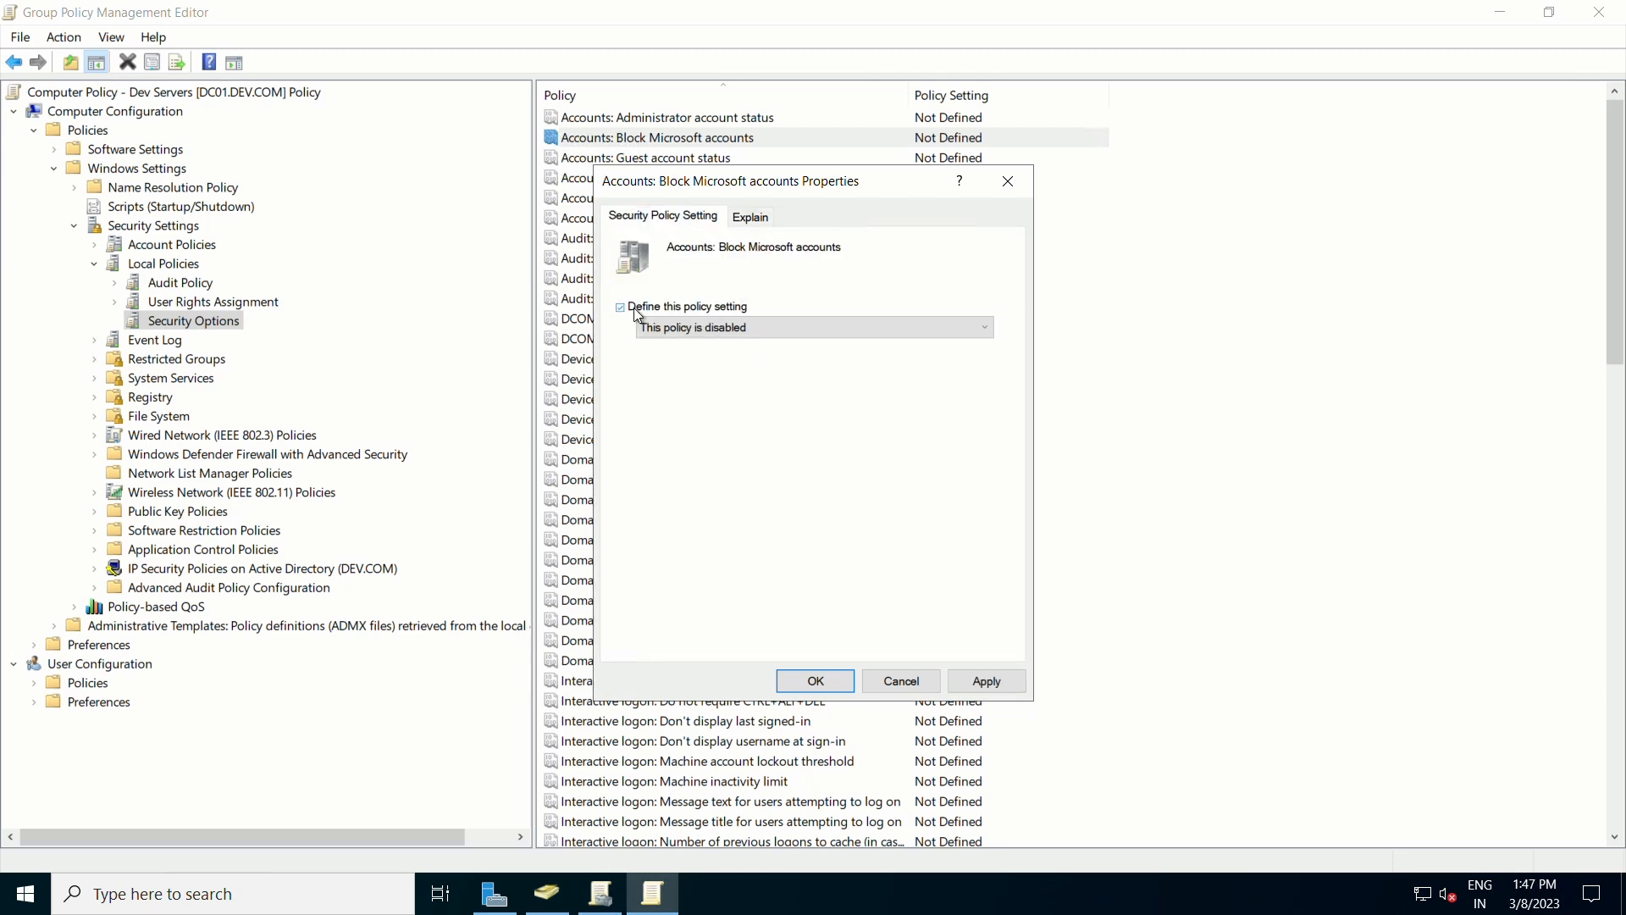
left_click(789, 328)
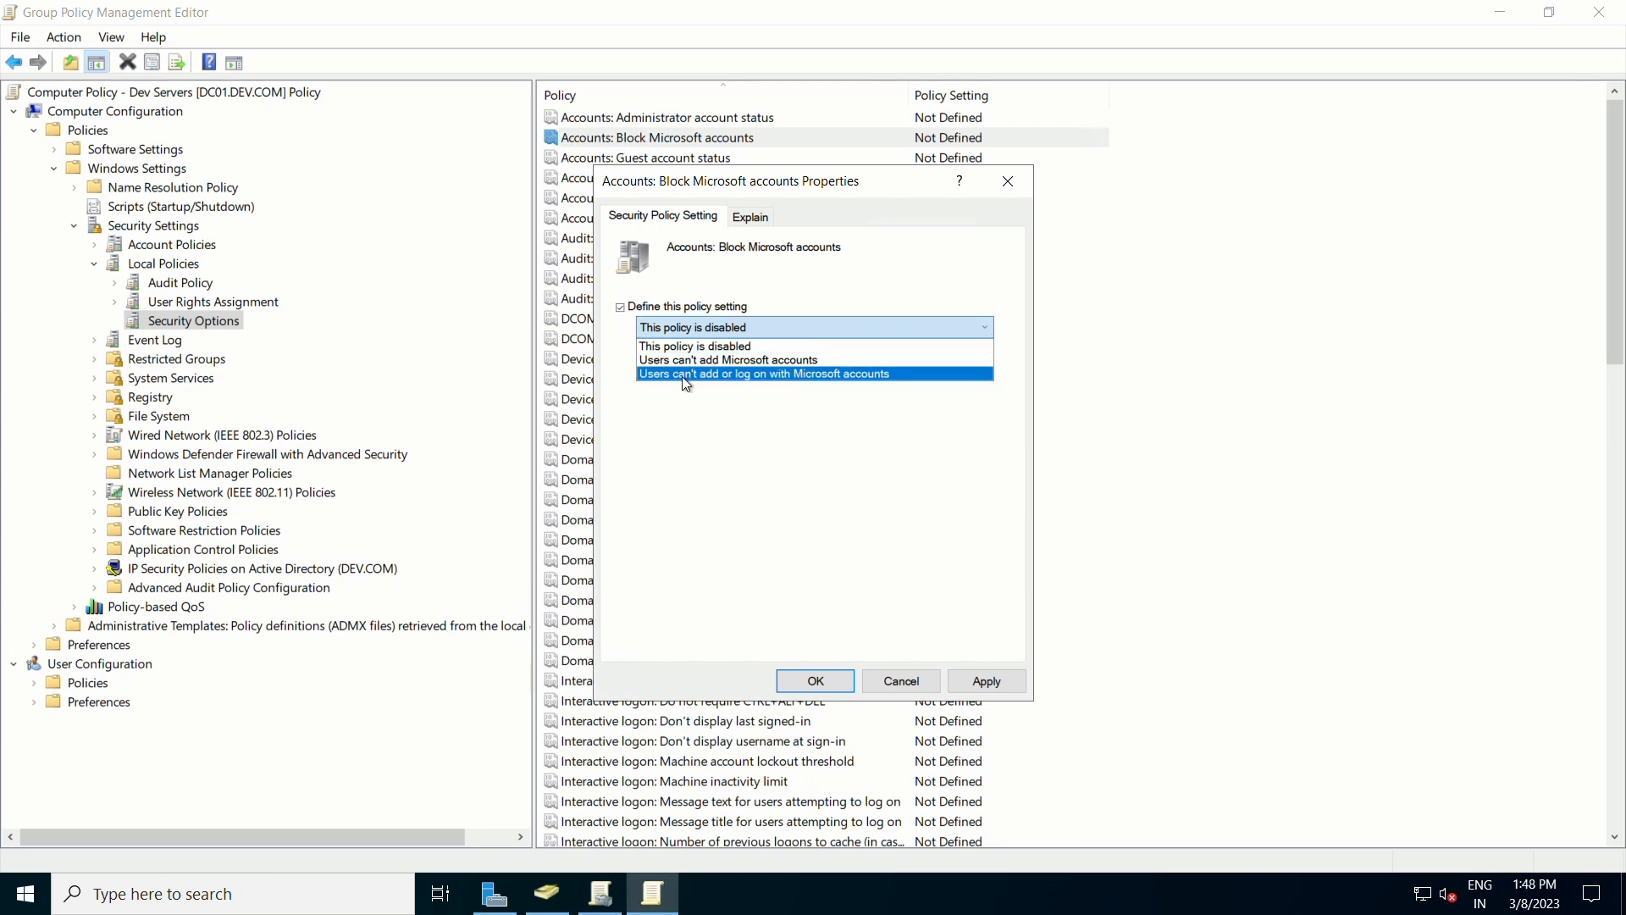
left_click(832, 376)
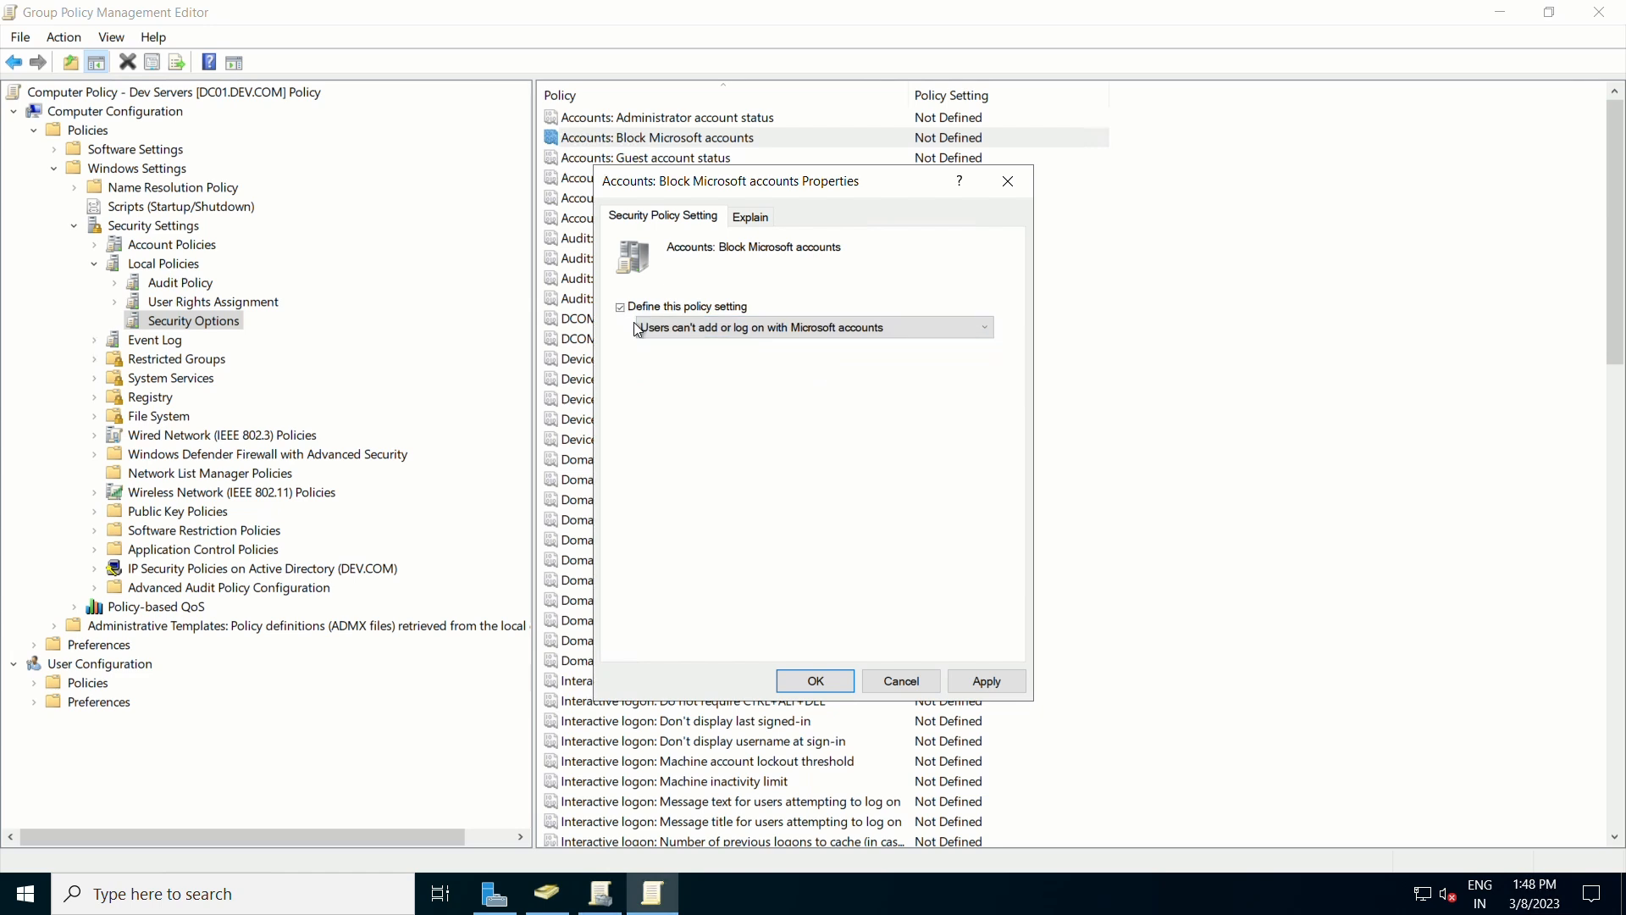
left_click(996, 685)
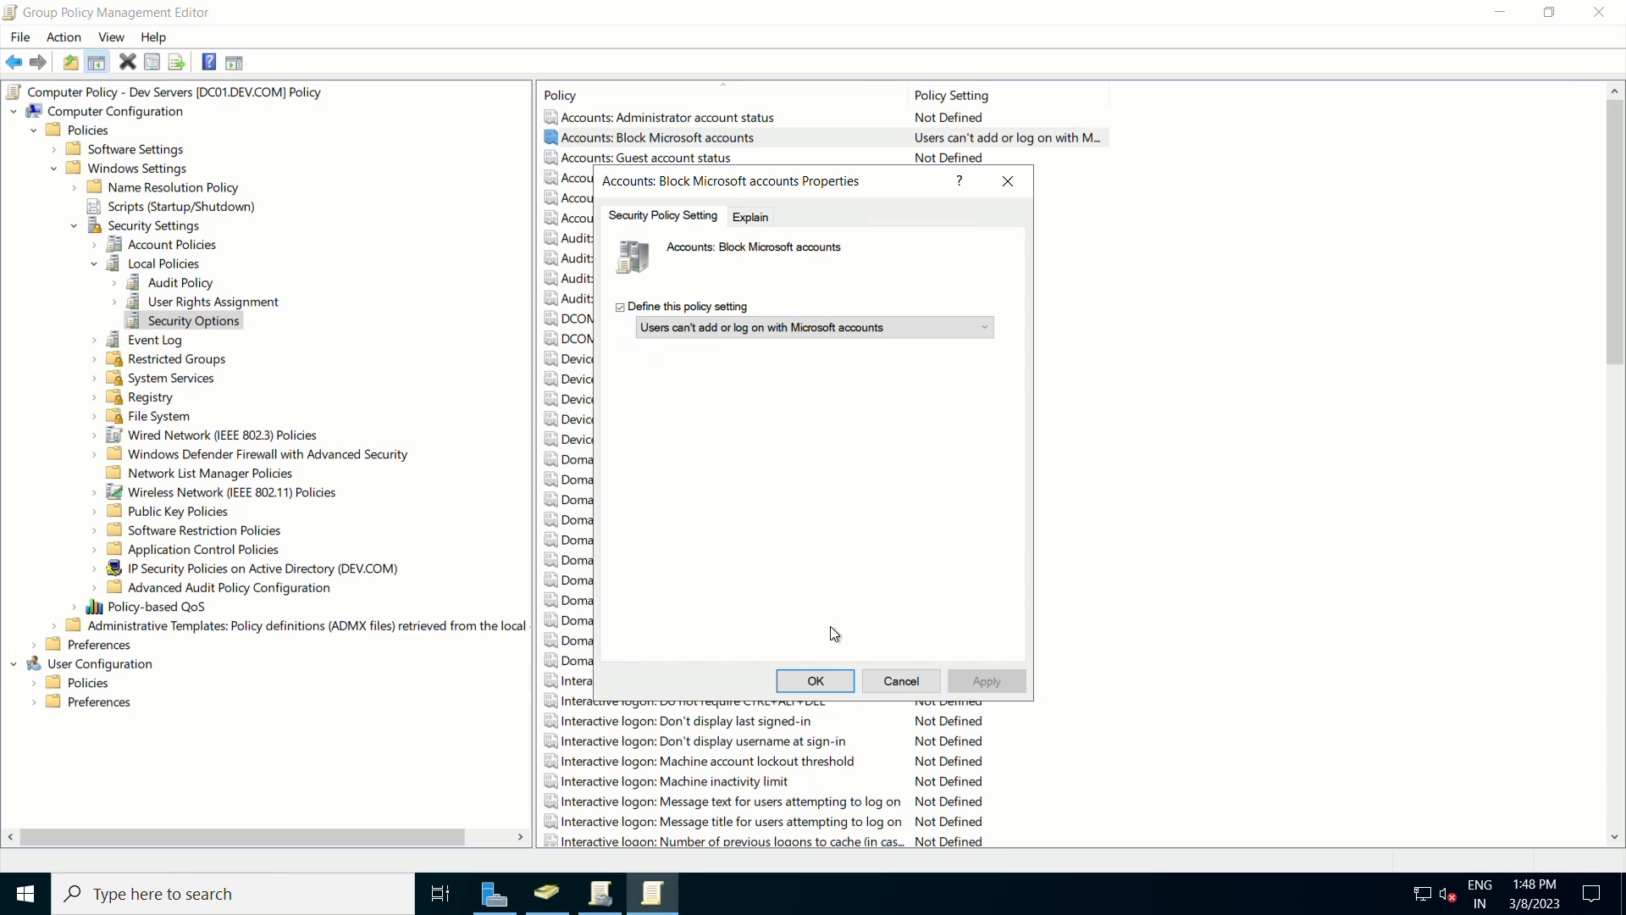
left_click(816, 682)
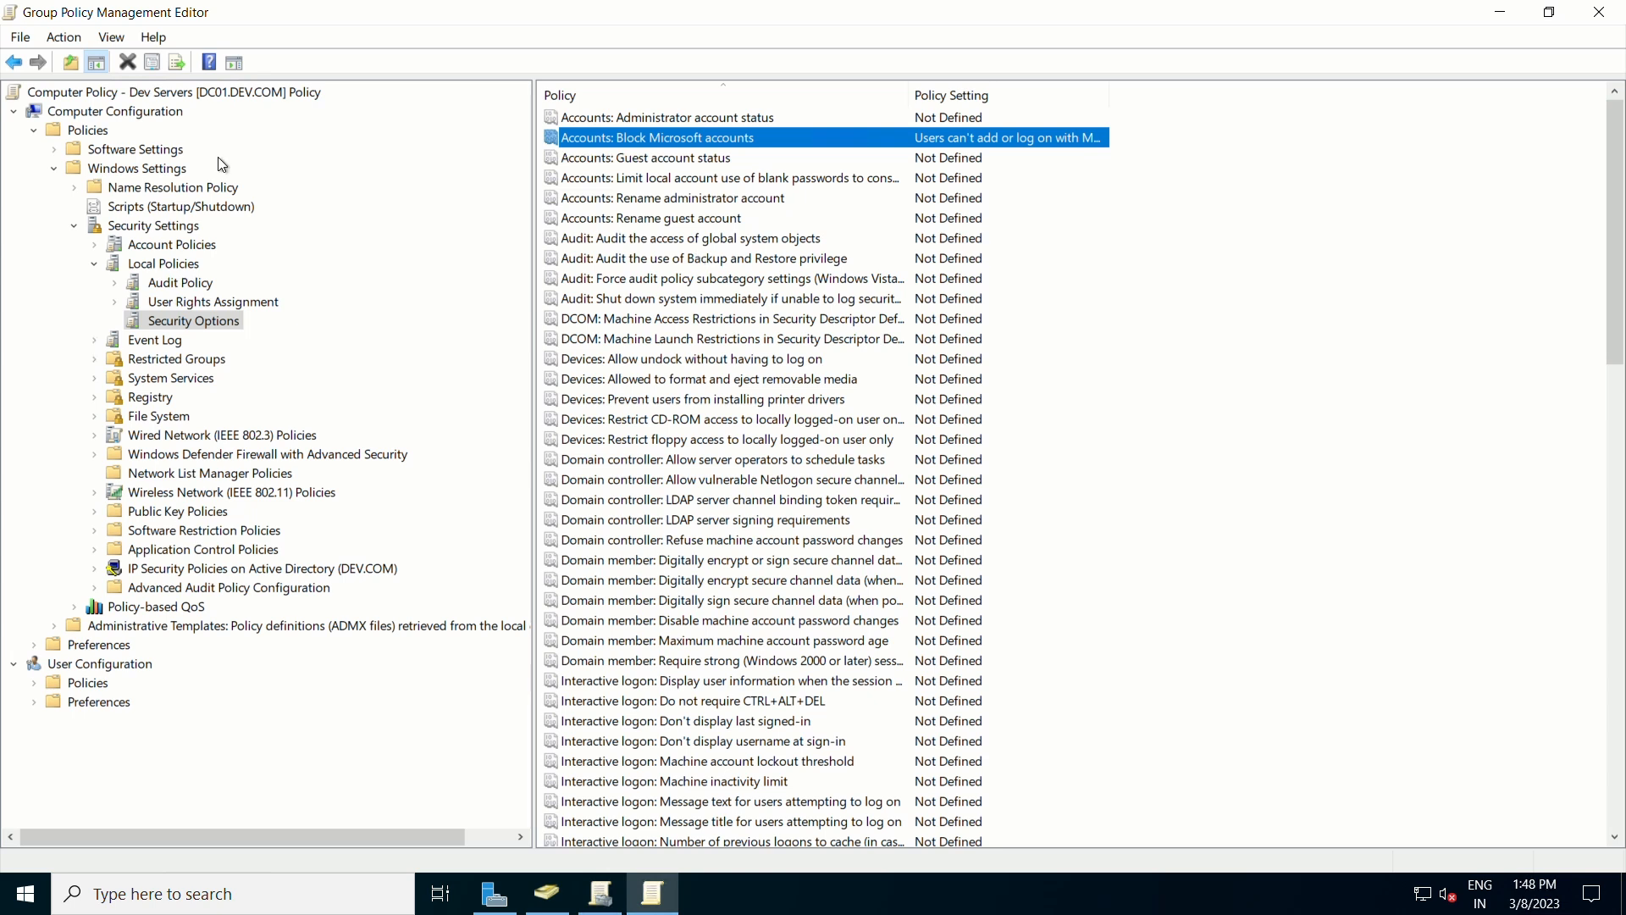
left_click(701, 145, "ctrl")
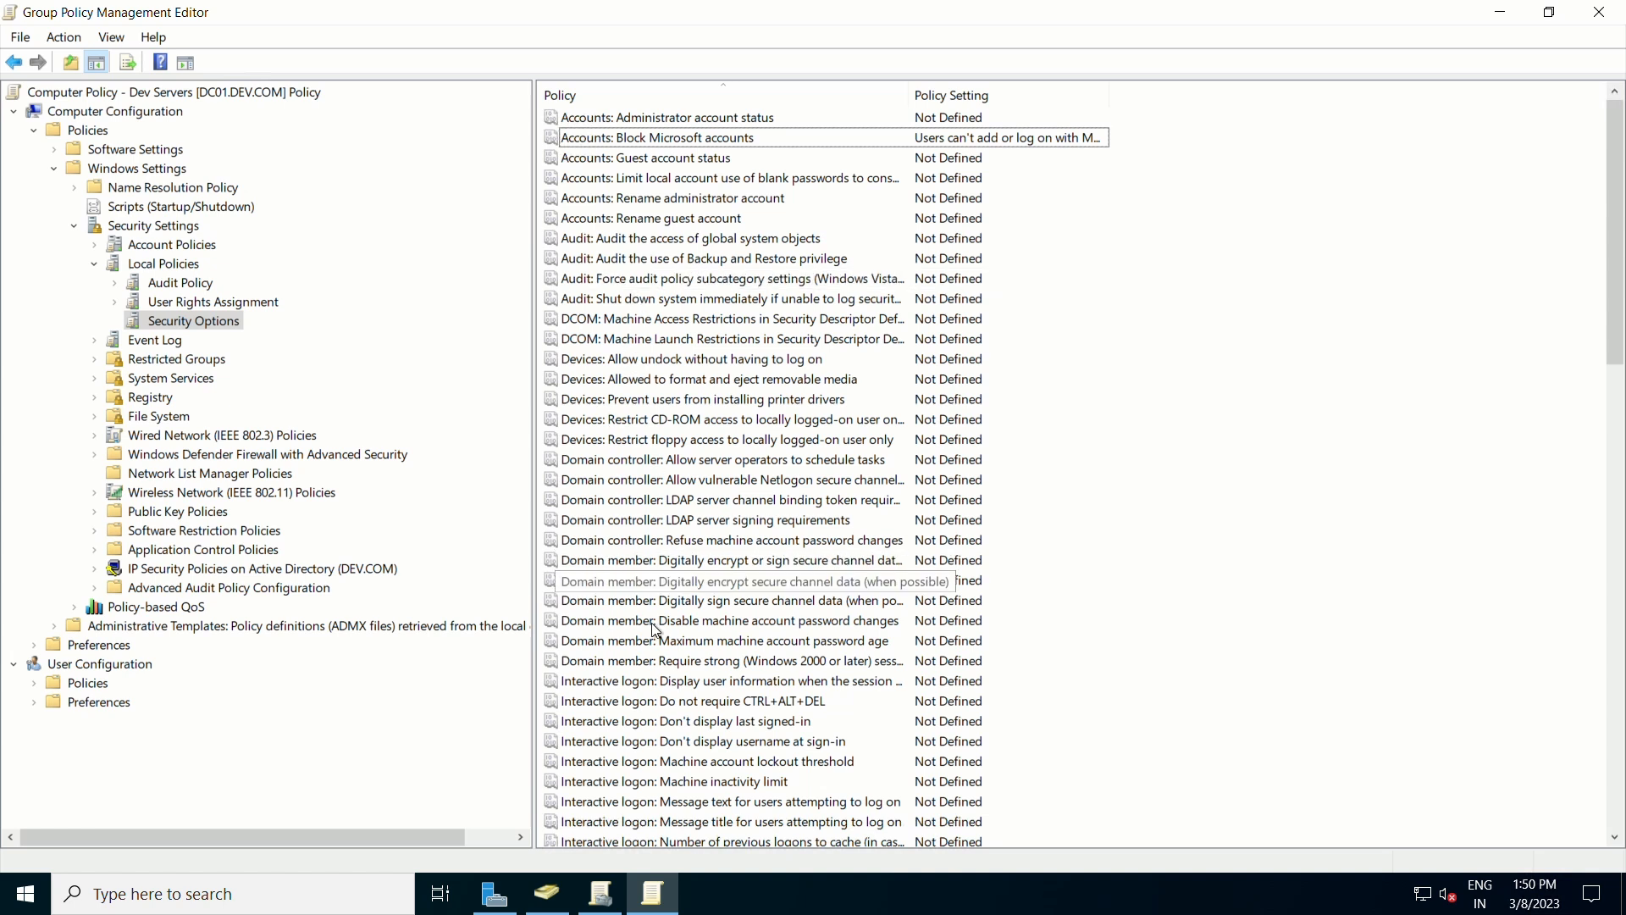
left_click(635, 440)
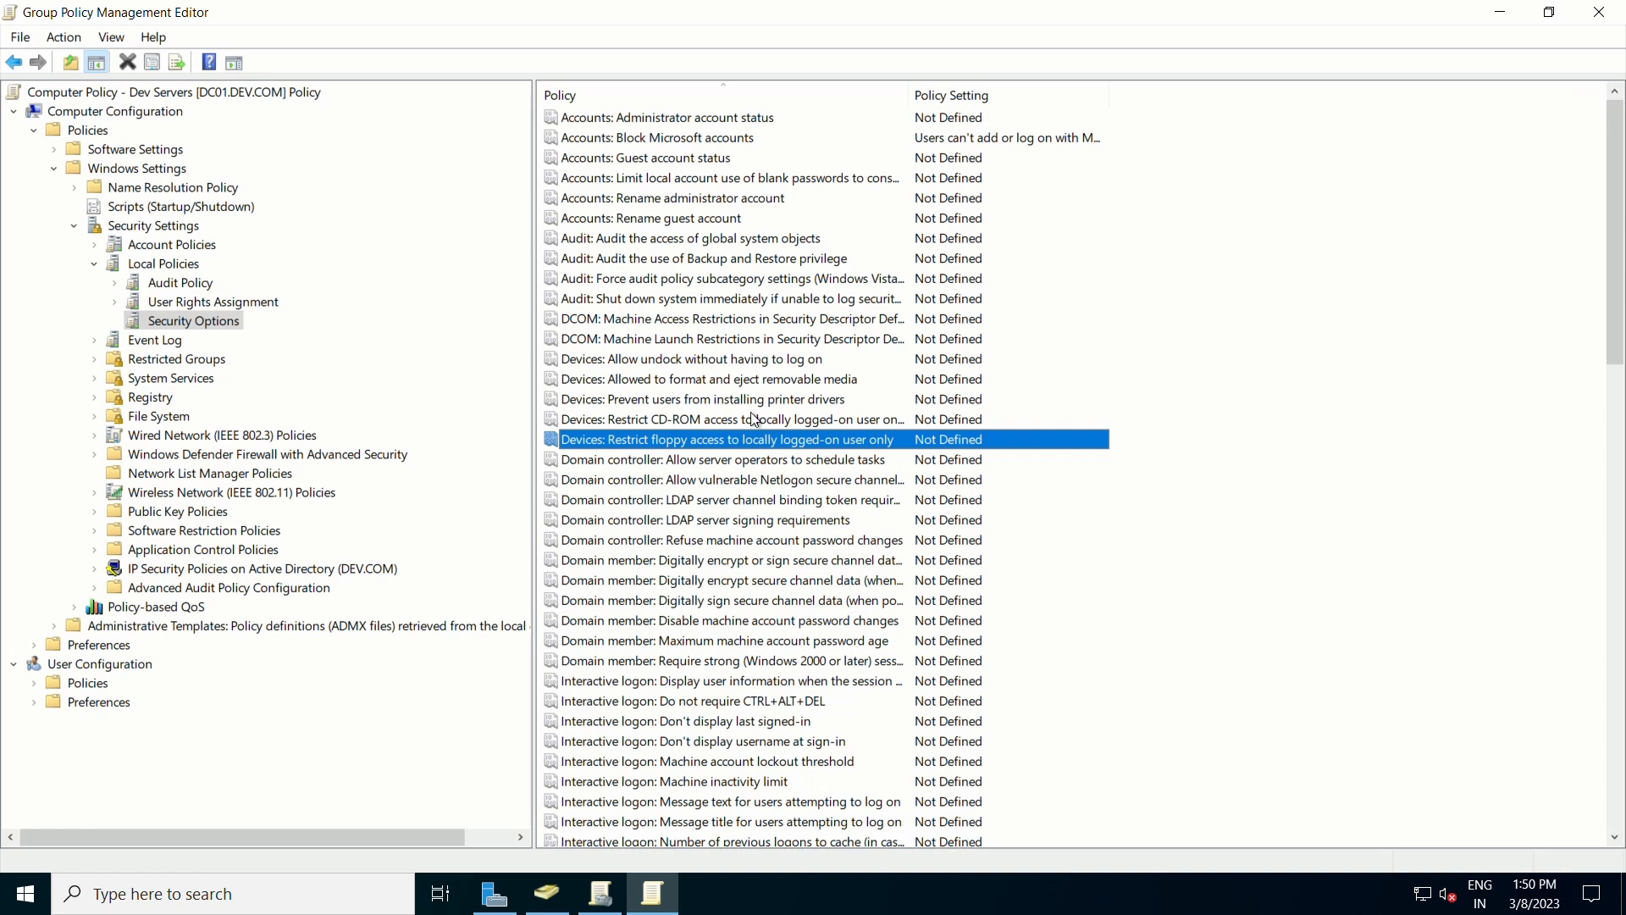
double_click(685, 436)
left_click(641, 299)
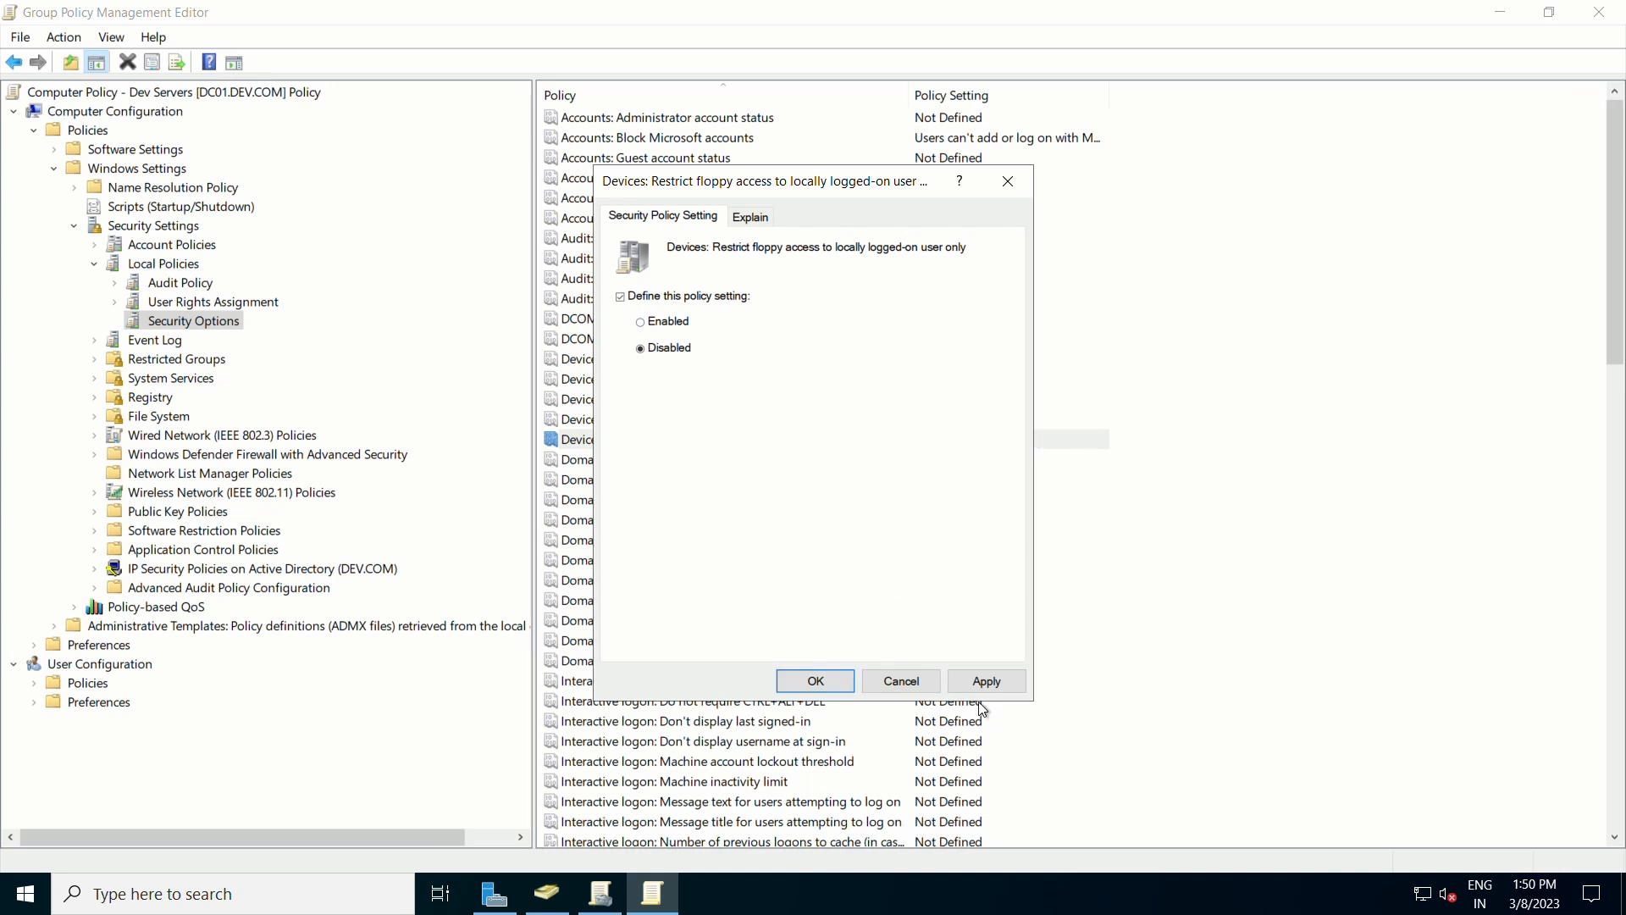
left_click(913, 681)
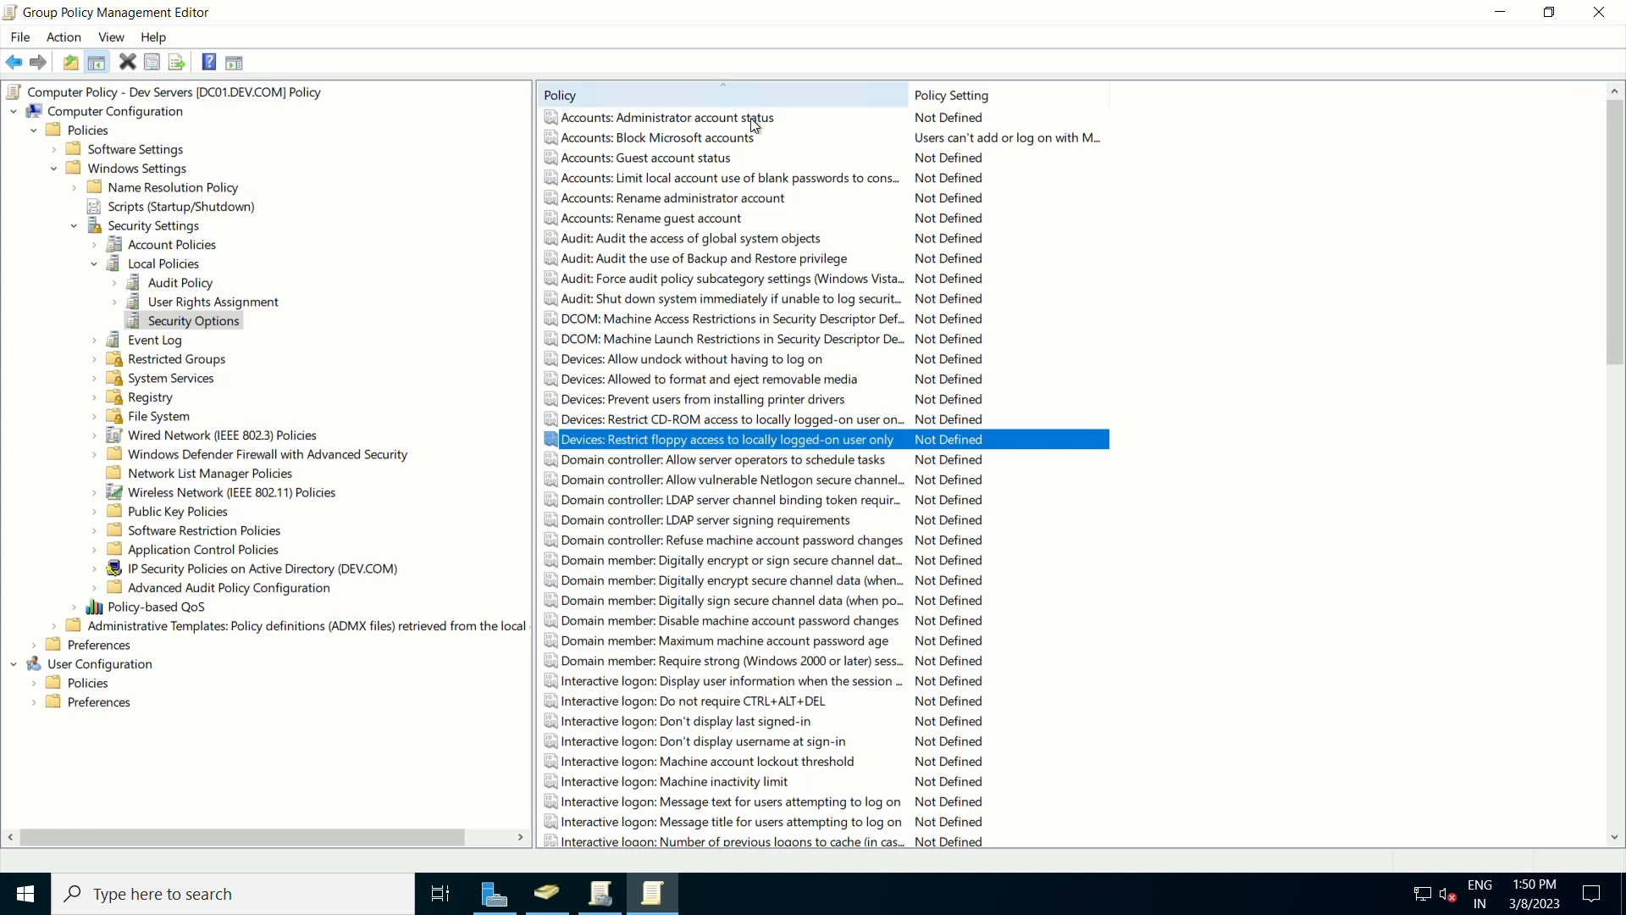
Step: Remove the definition of the "Accounts: Block Microsoft accounts" policy setting
left_click(719, 141)
double_click(719, 141)
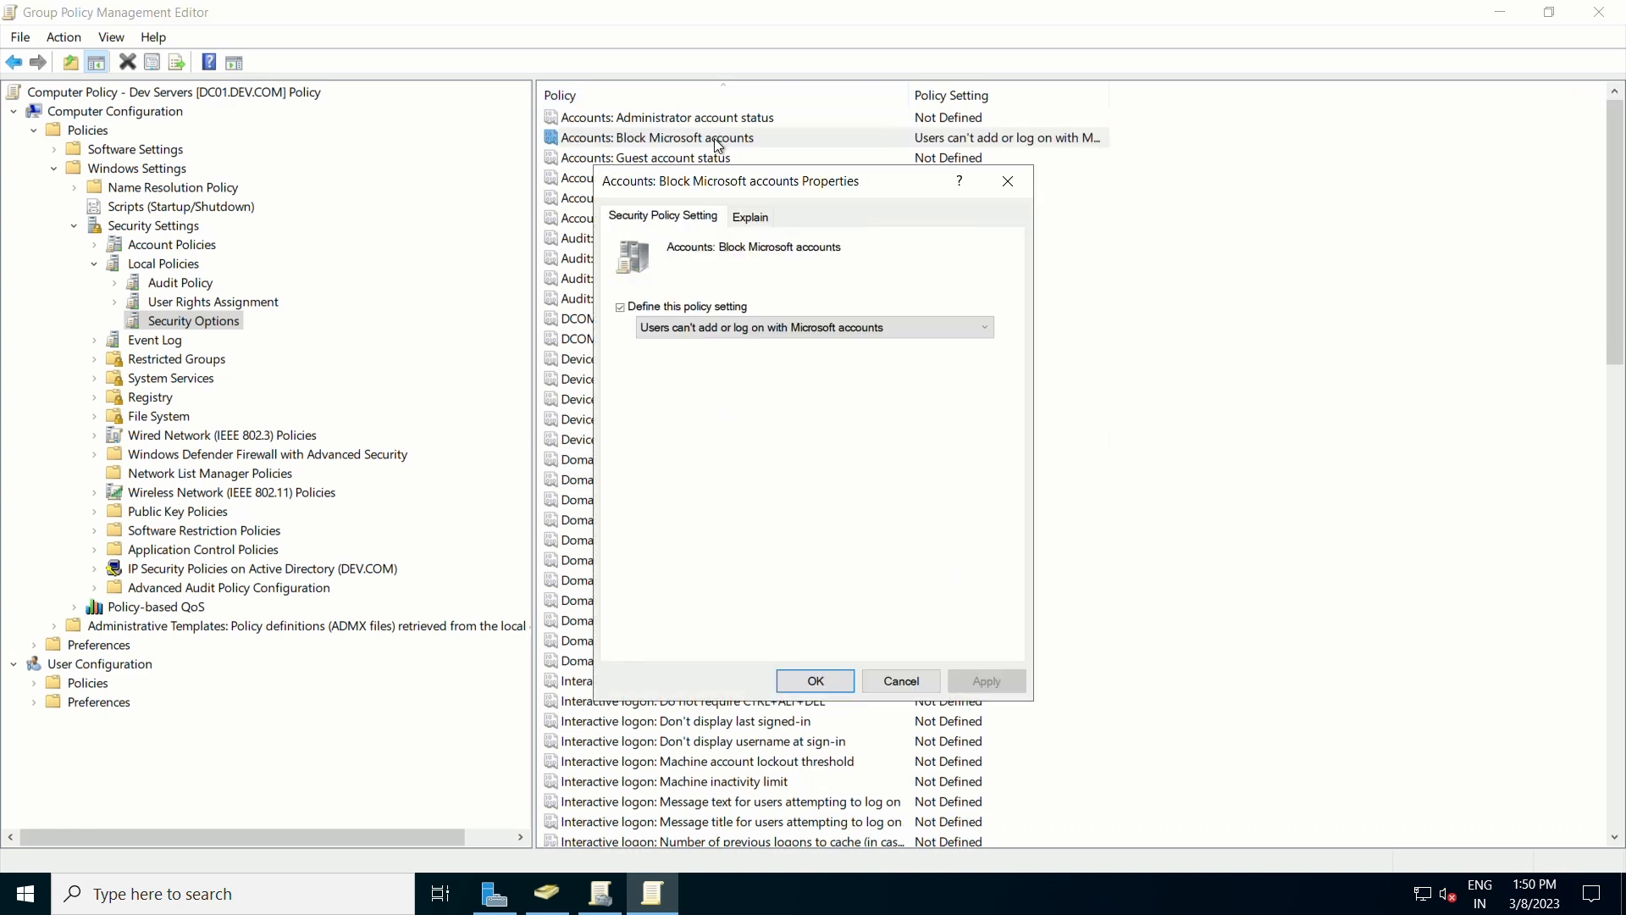
left_click(646, 307)
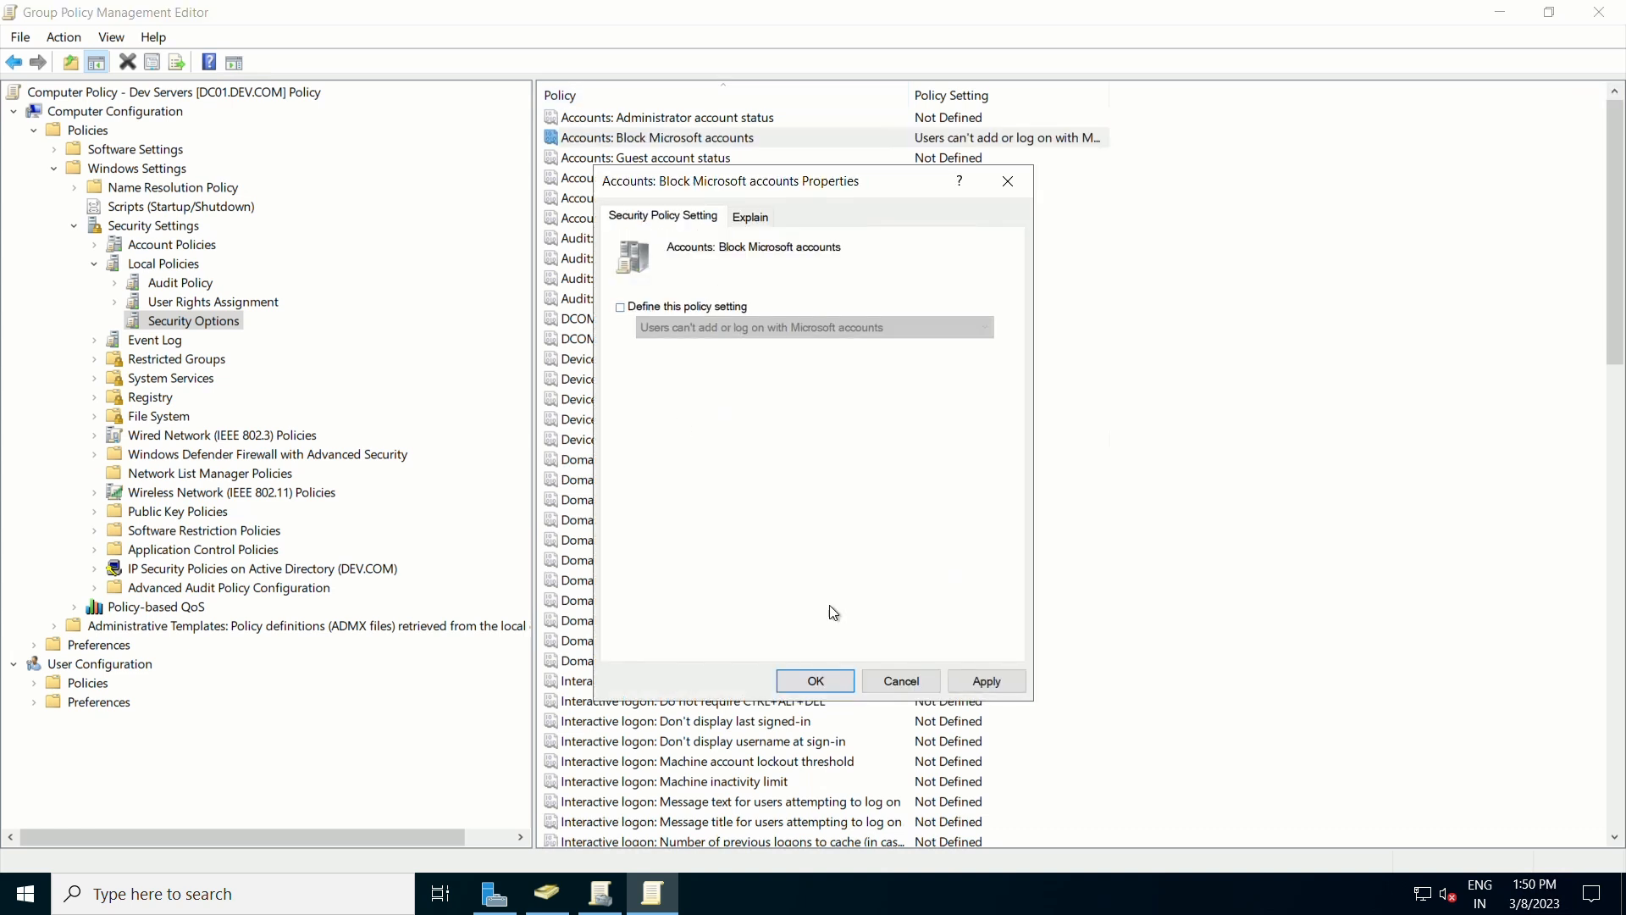
left_click(809, 690)
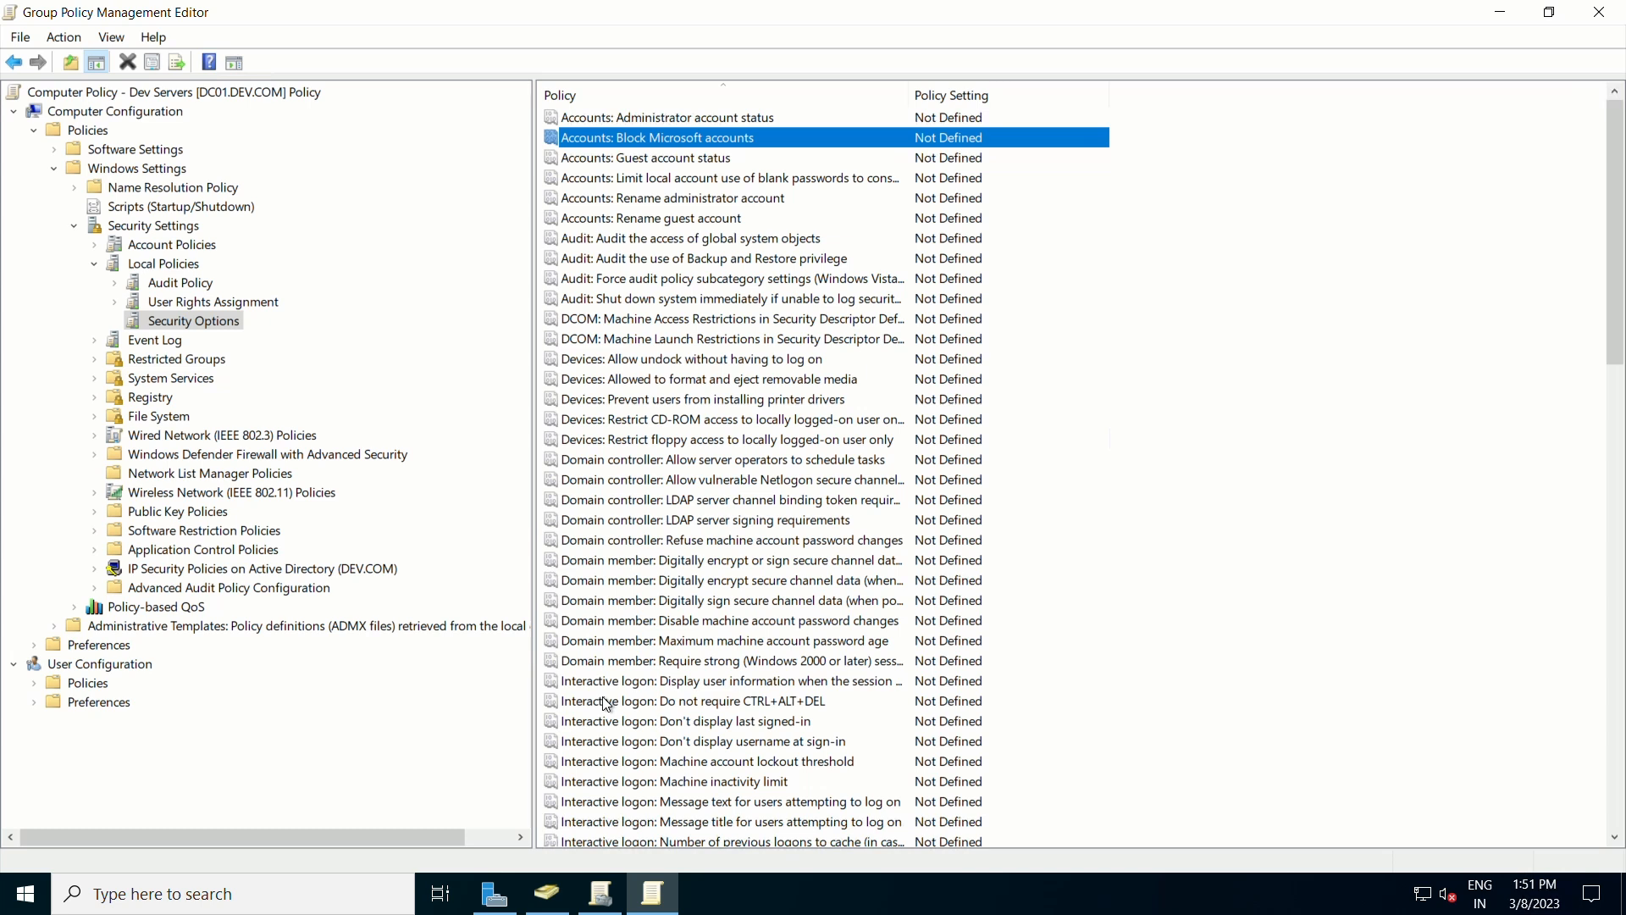
Step: Widen the policy name column and open the explanation of "User Account Control: Detect application installations and prompt for elevation"
scroll(678, 626, "down", 20)
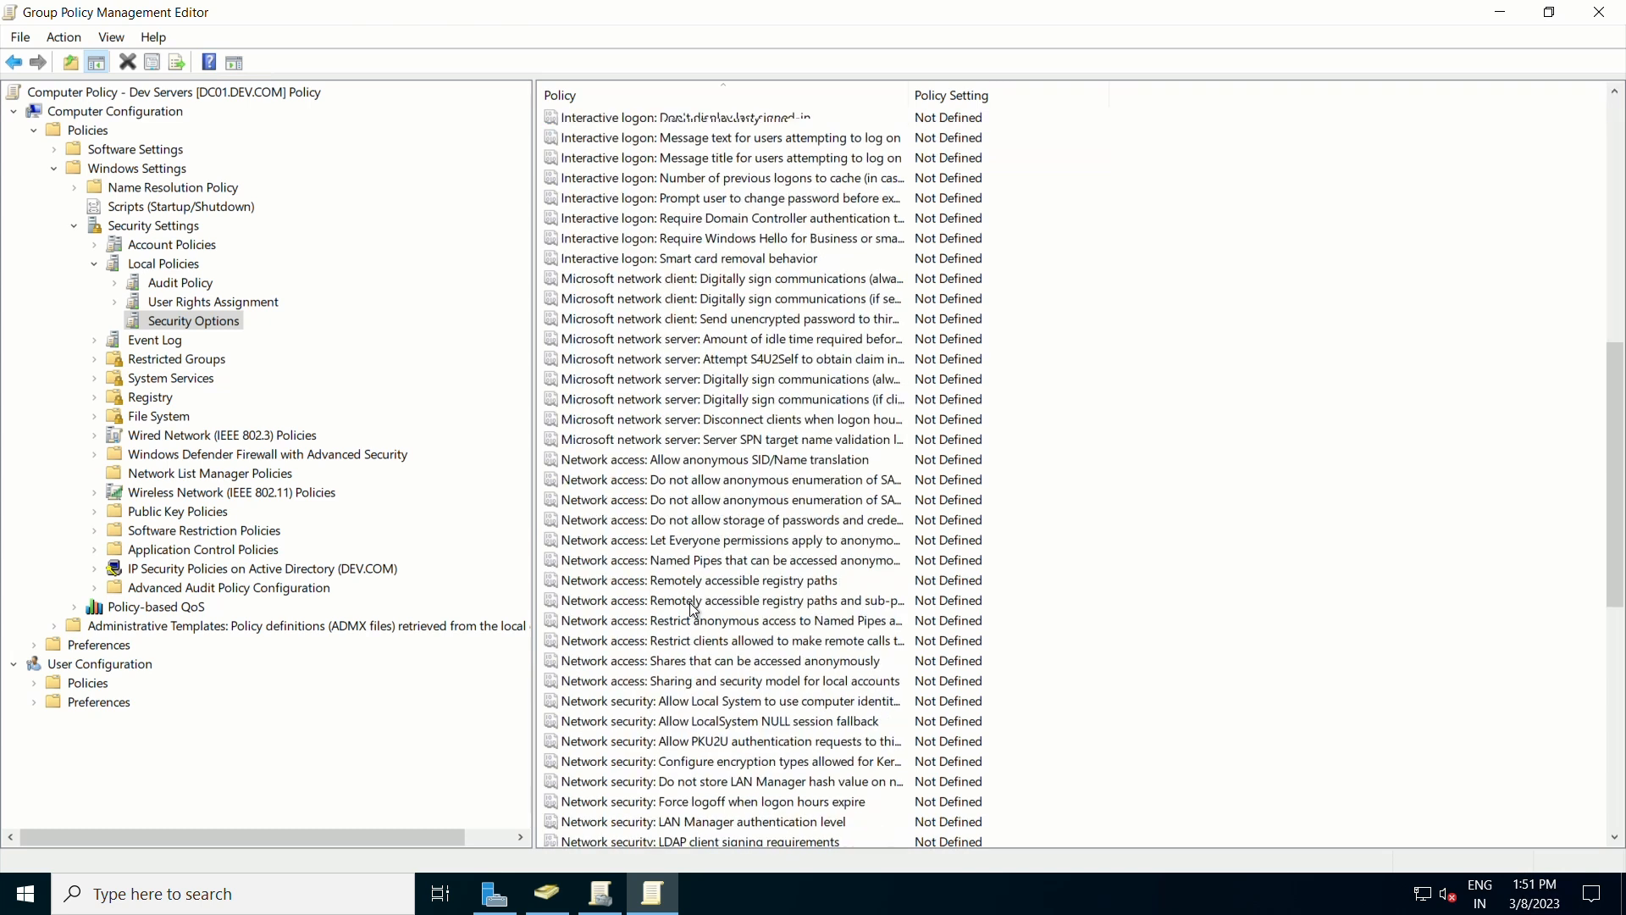
scroll(694, 610, "down", 1)
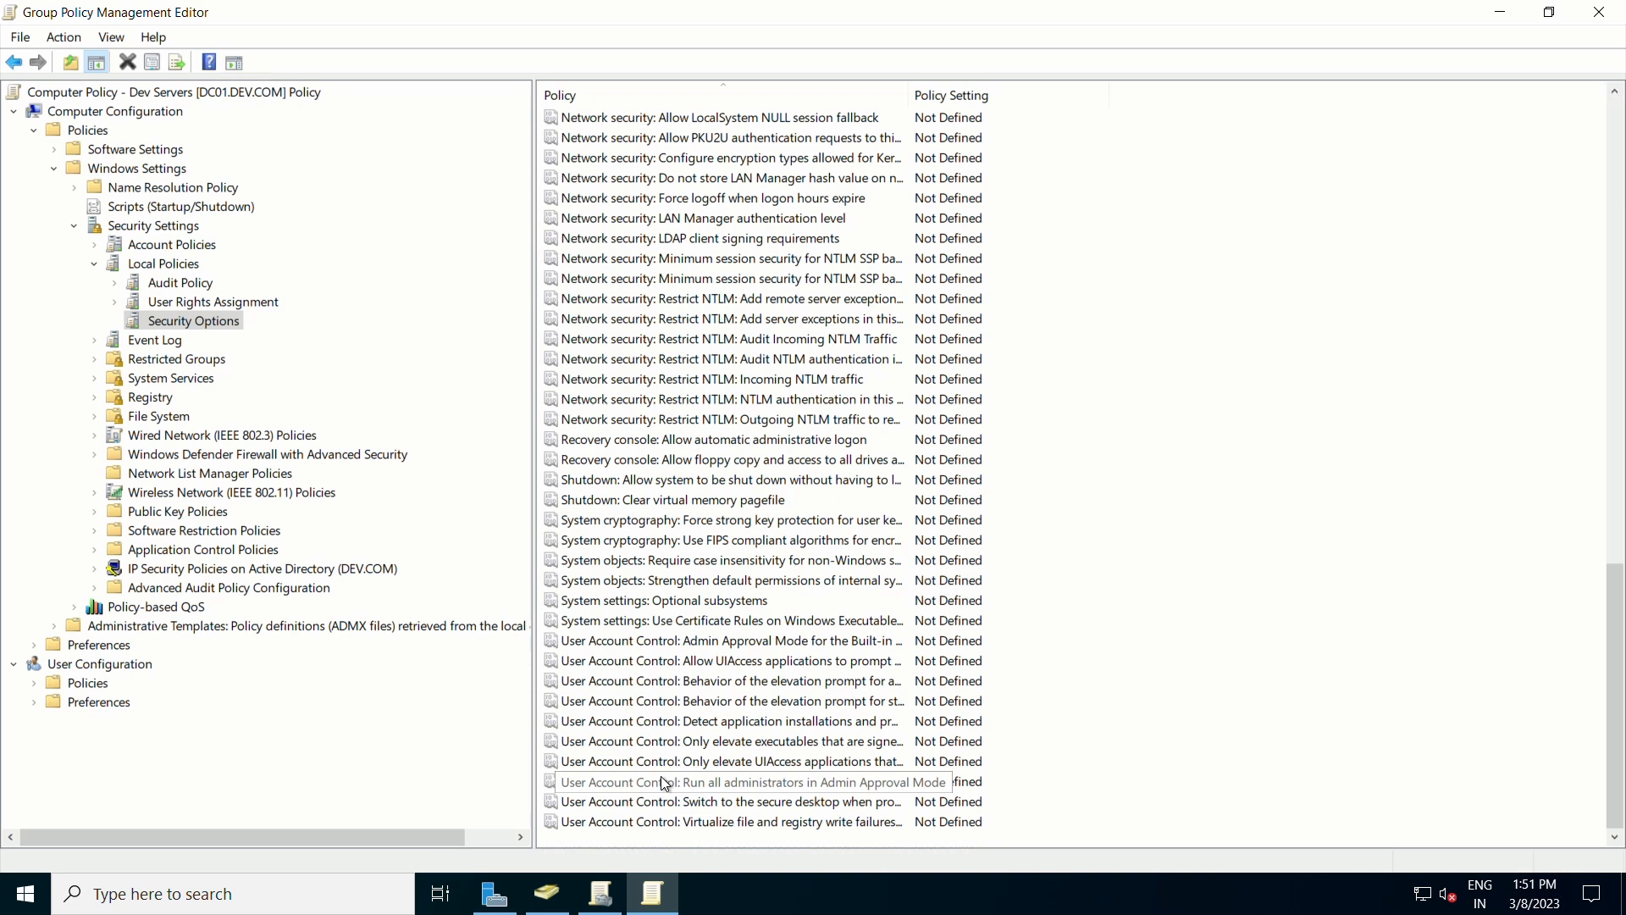
left_click(720, 721)
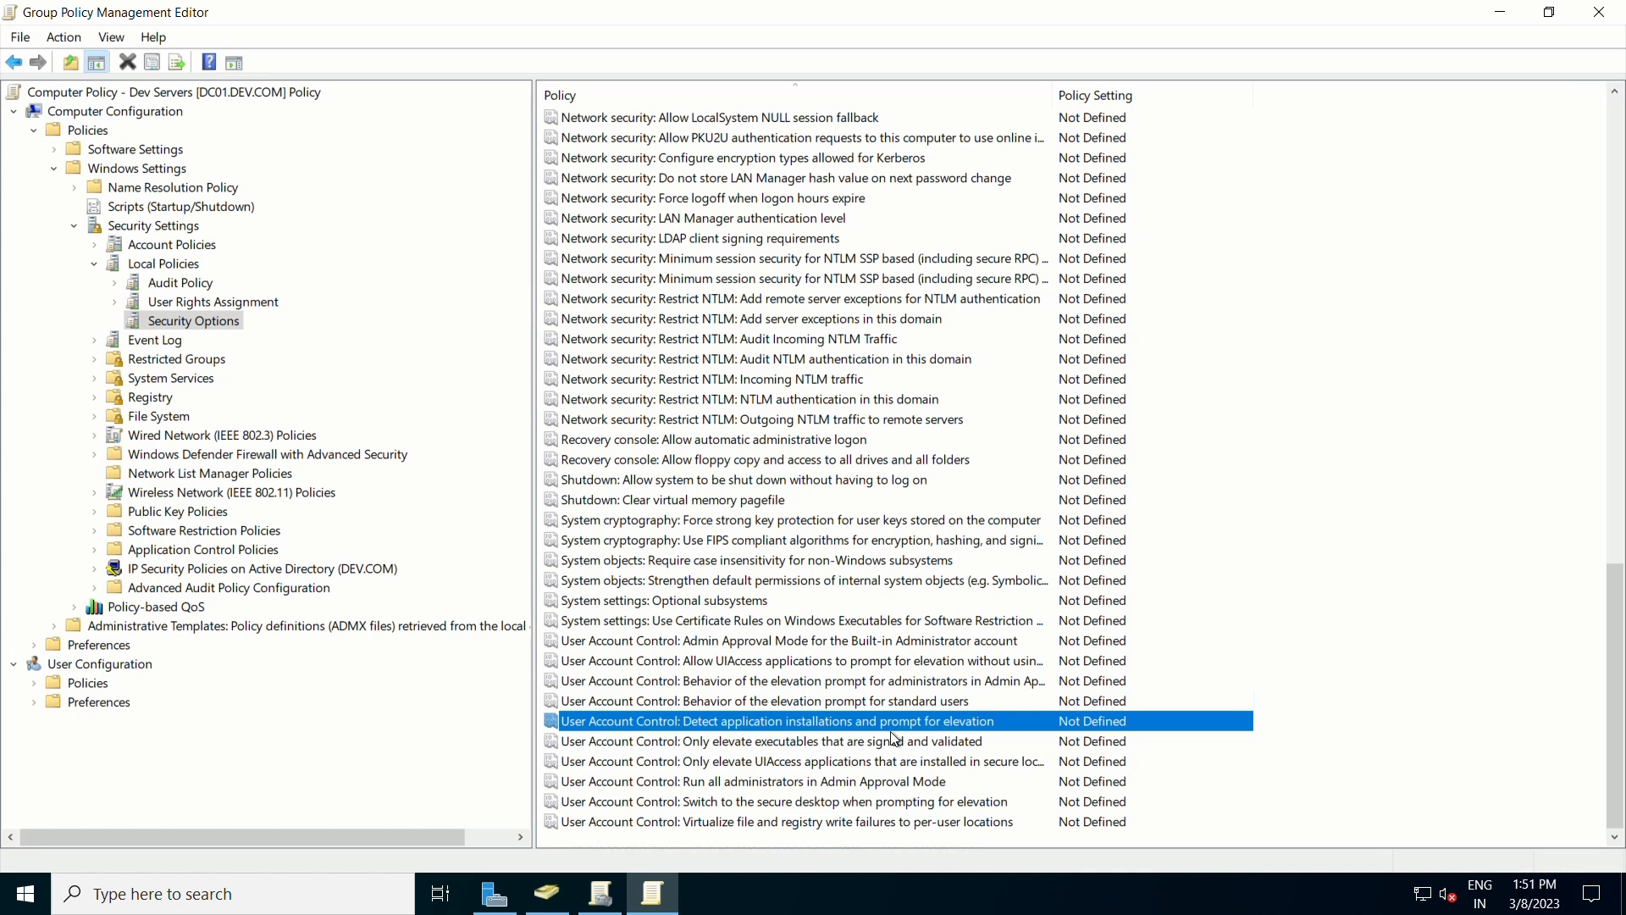
double_click(842, 725)
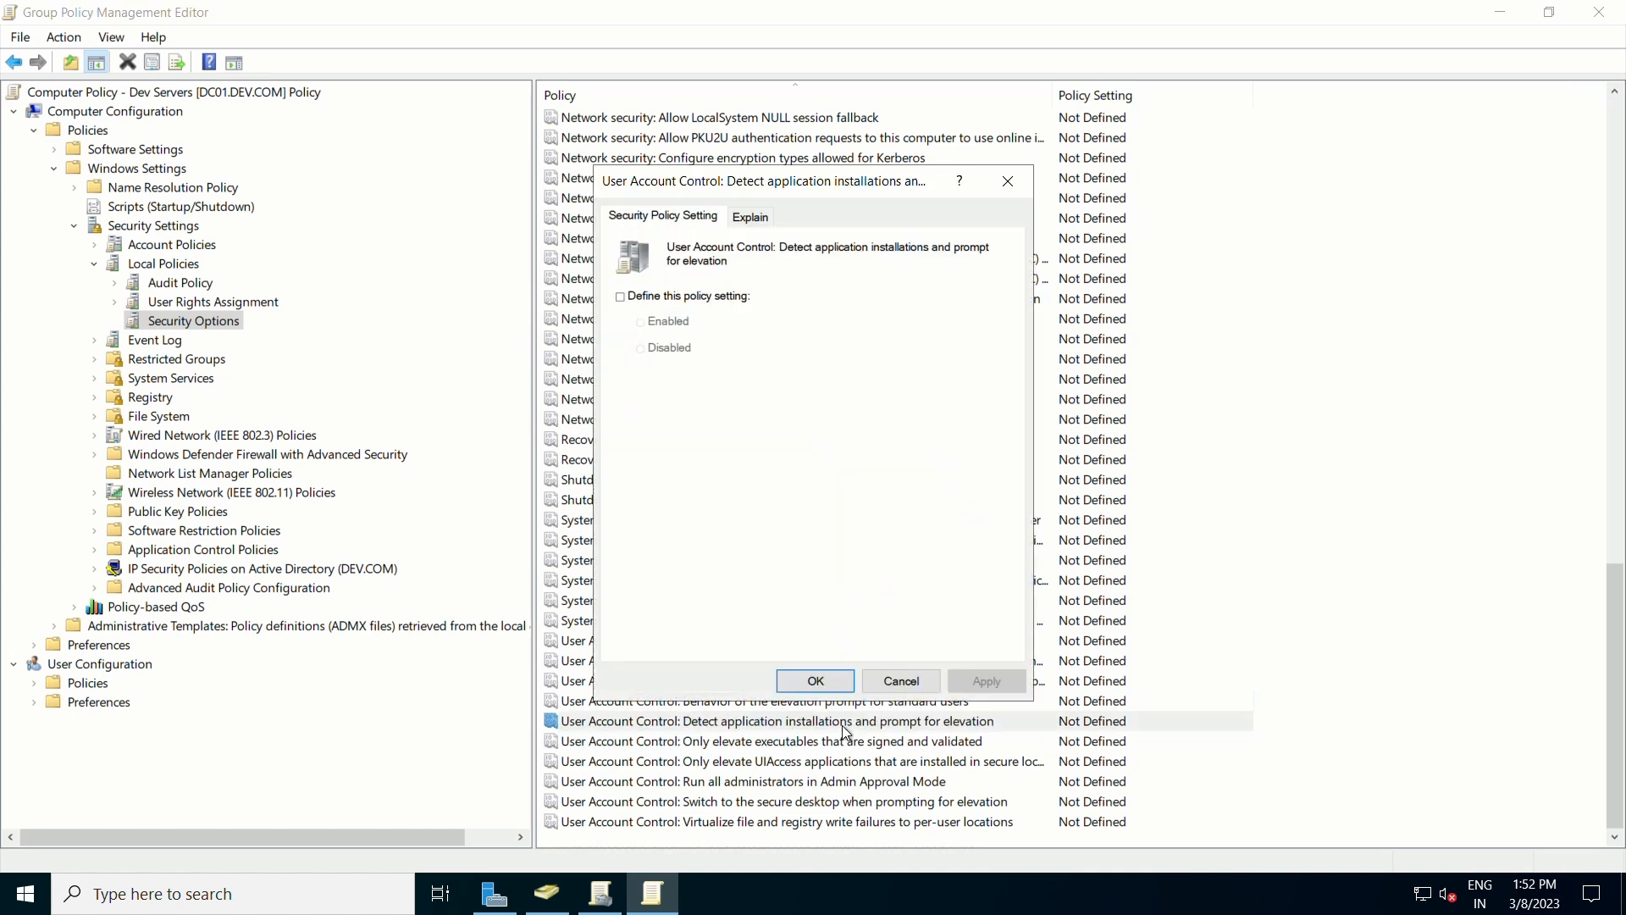
left_click(753, 217)
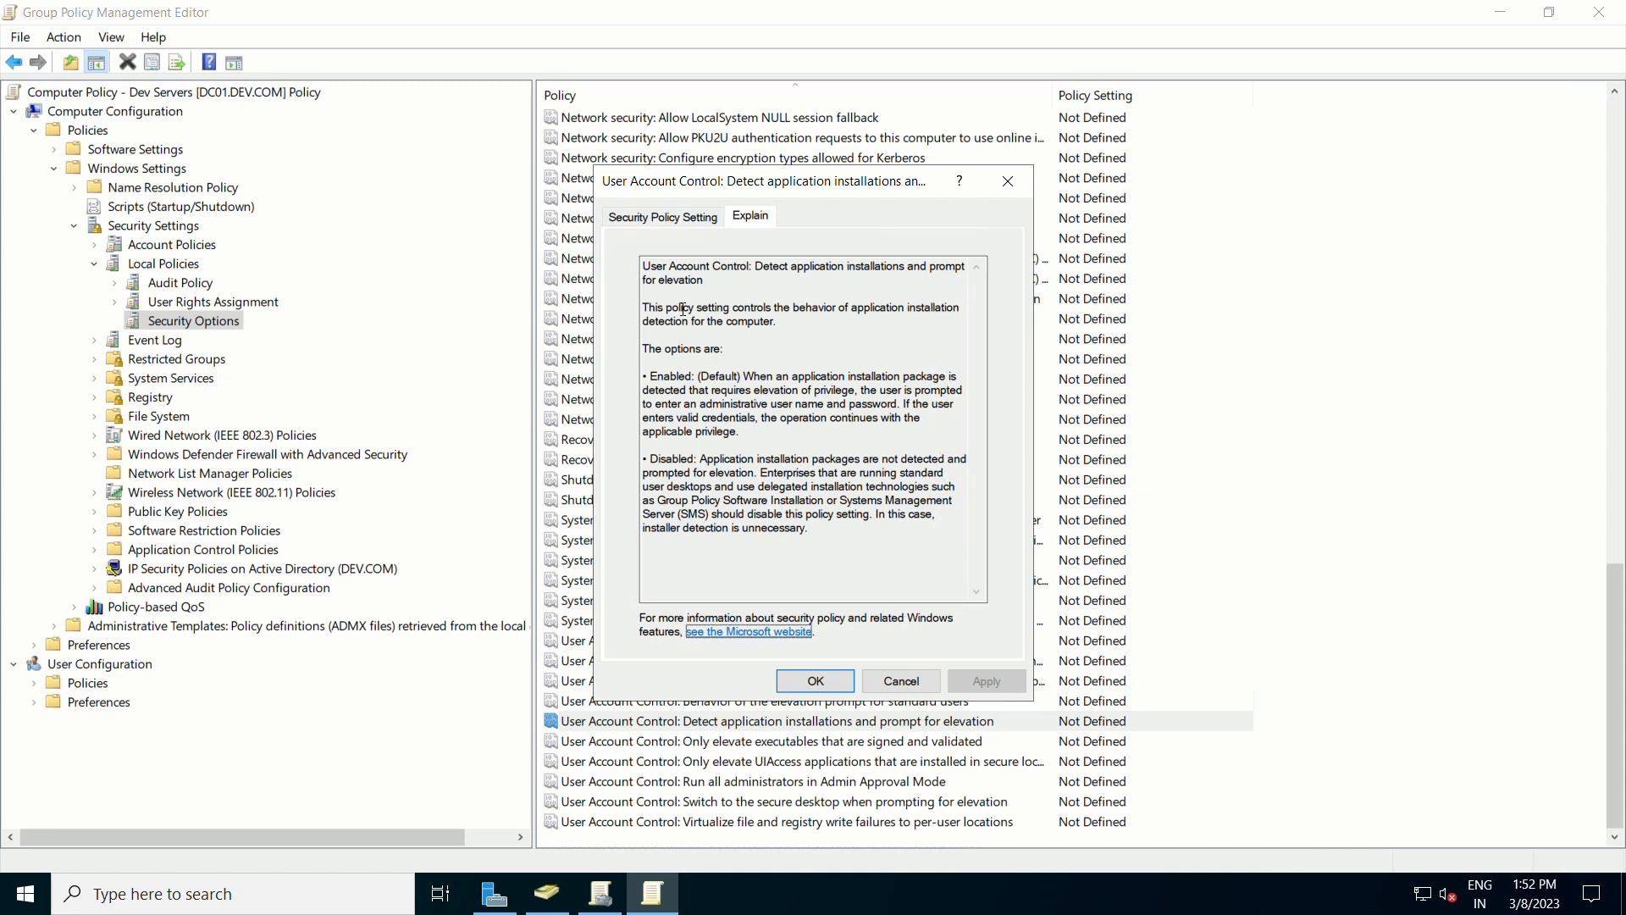
Step: Read the policy's purpose and its Enabled option in the explanation, check its setting options, and close the properties without defining it
left_click_drag(658, 312, 720, 312)
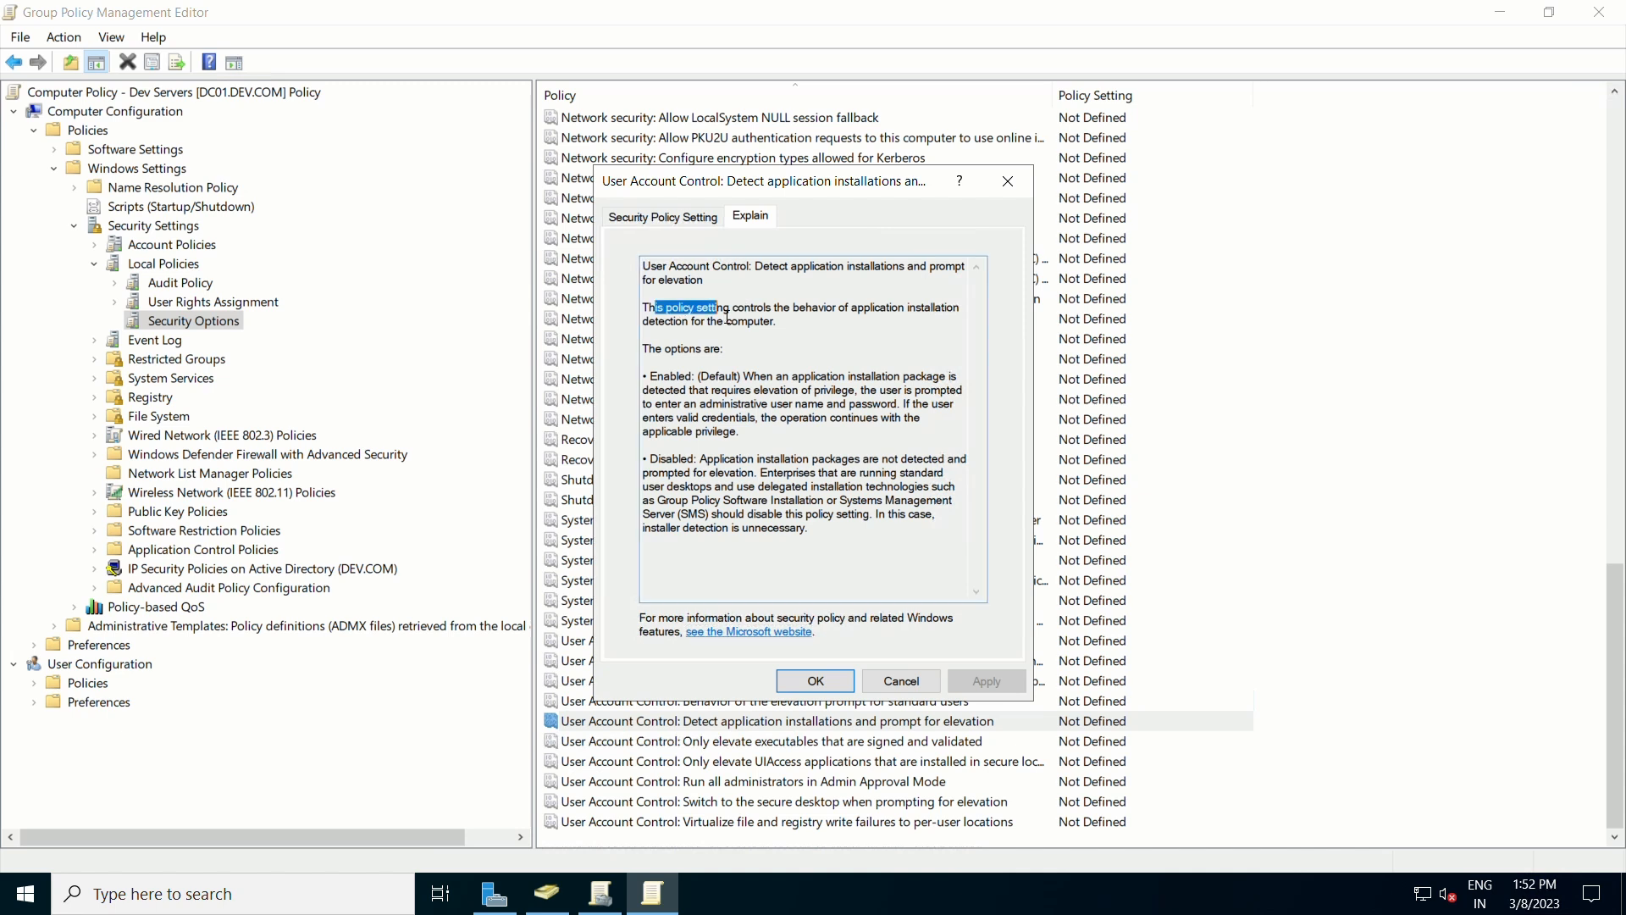
left_click(817, 312)
left_click_drag(778, 321, 686, 322)
left_click(729, 348)
left_click_drag(698, 383, 866, 446)
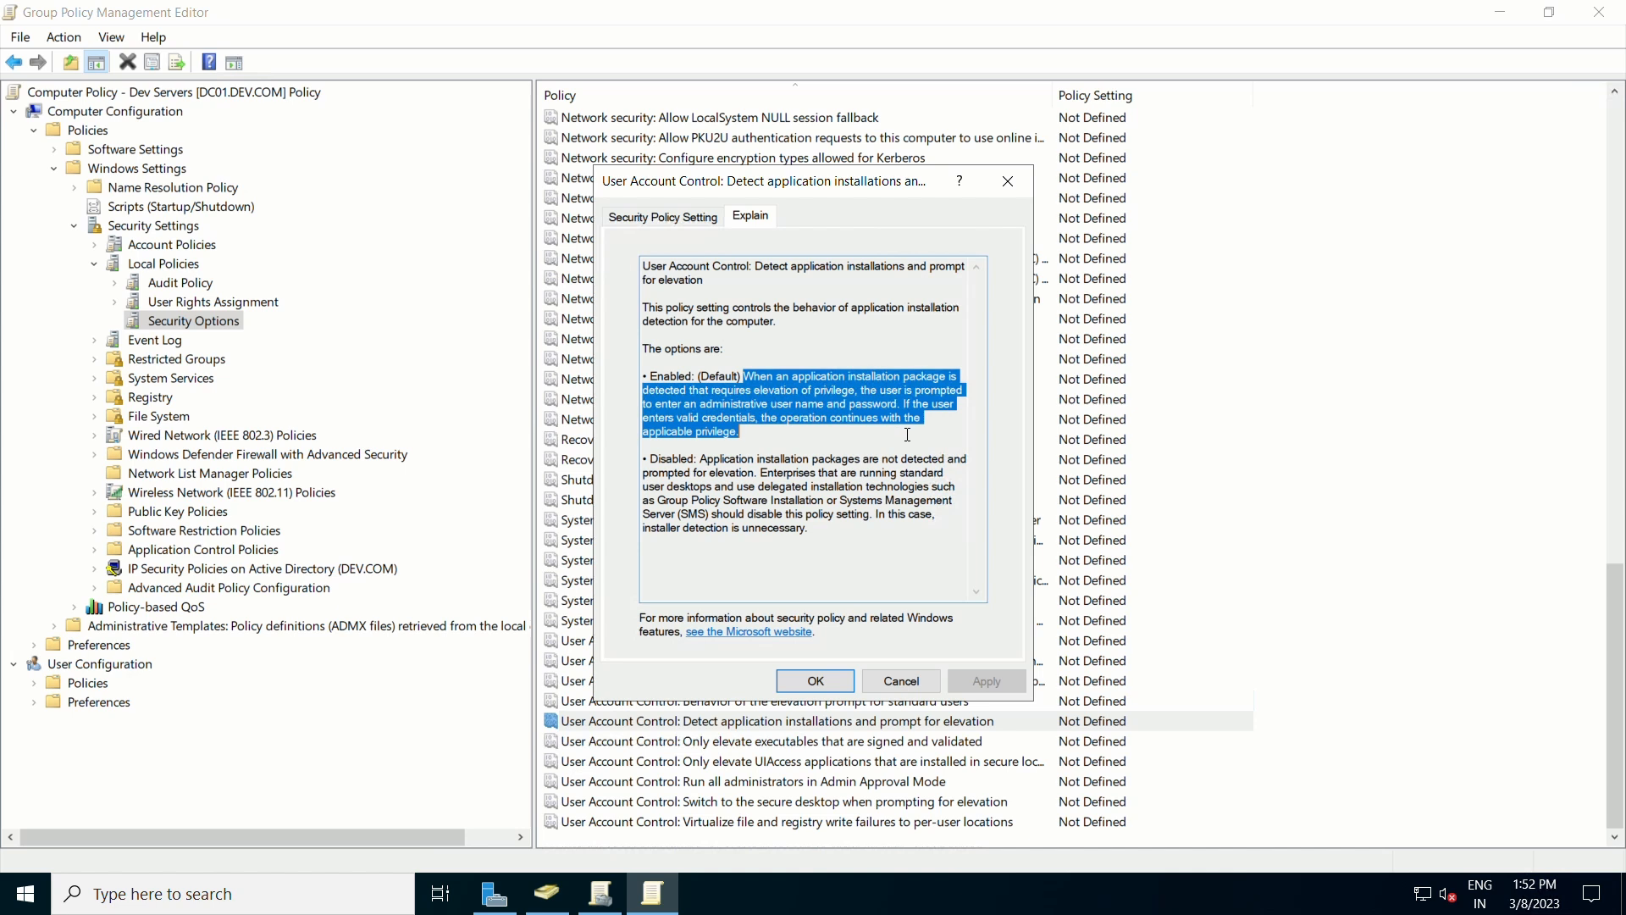
left_click(868, 453)
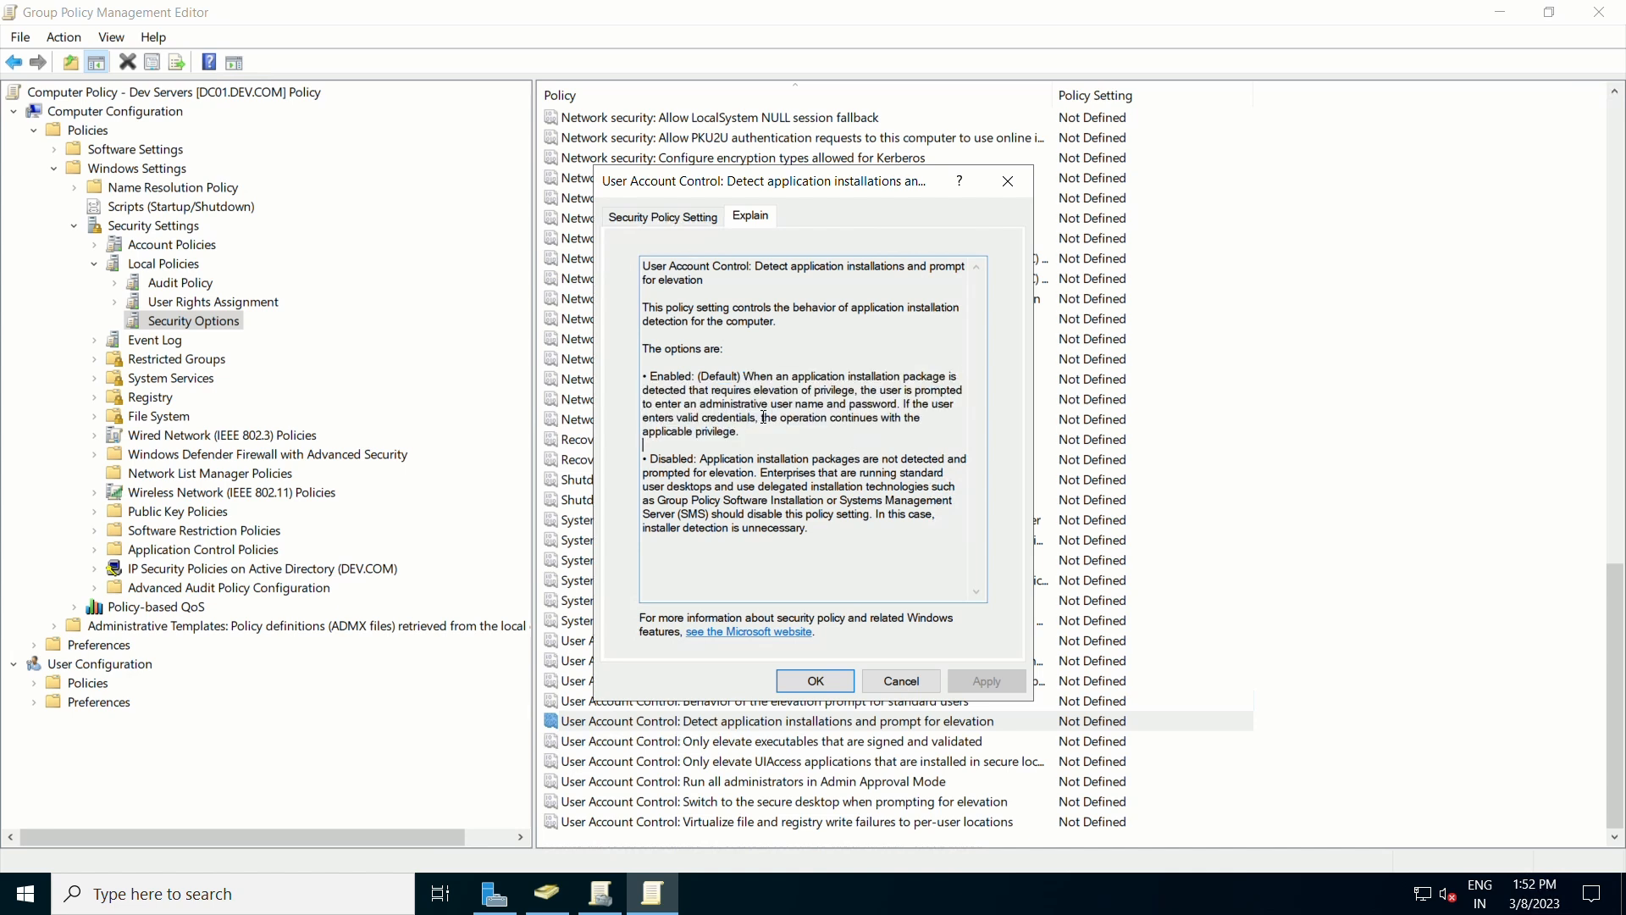
left_click(669, 225)
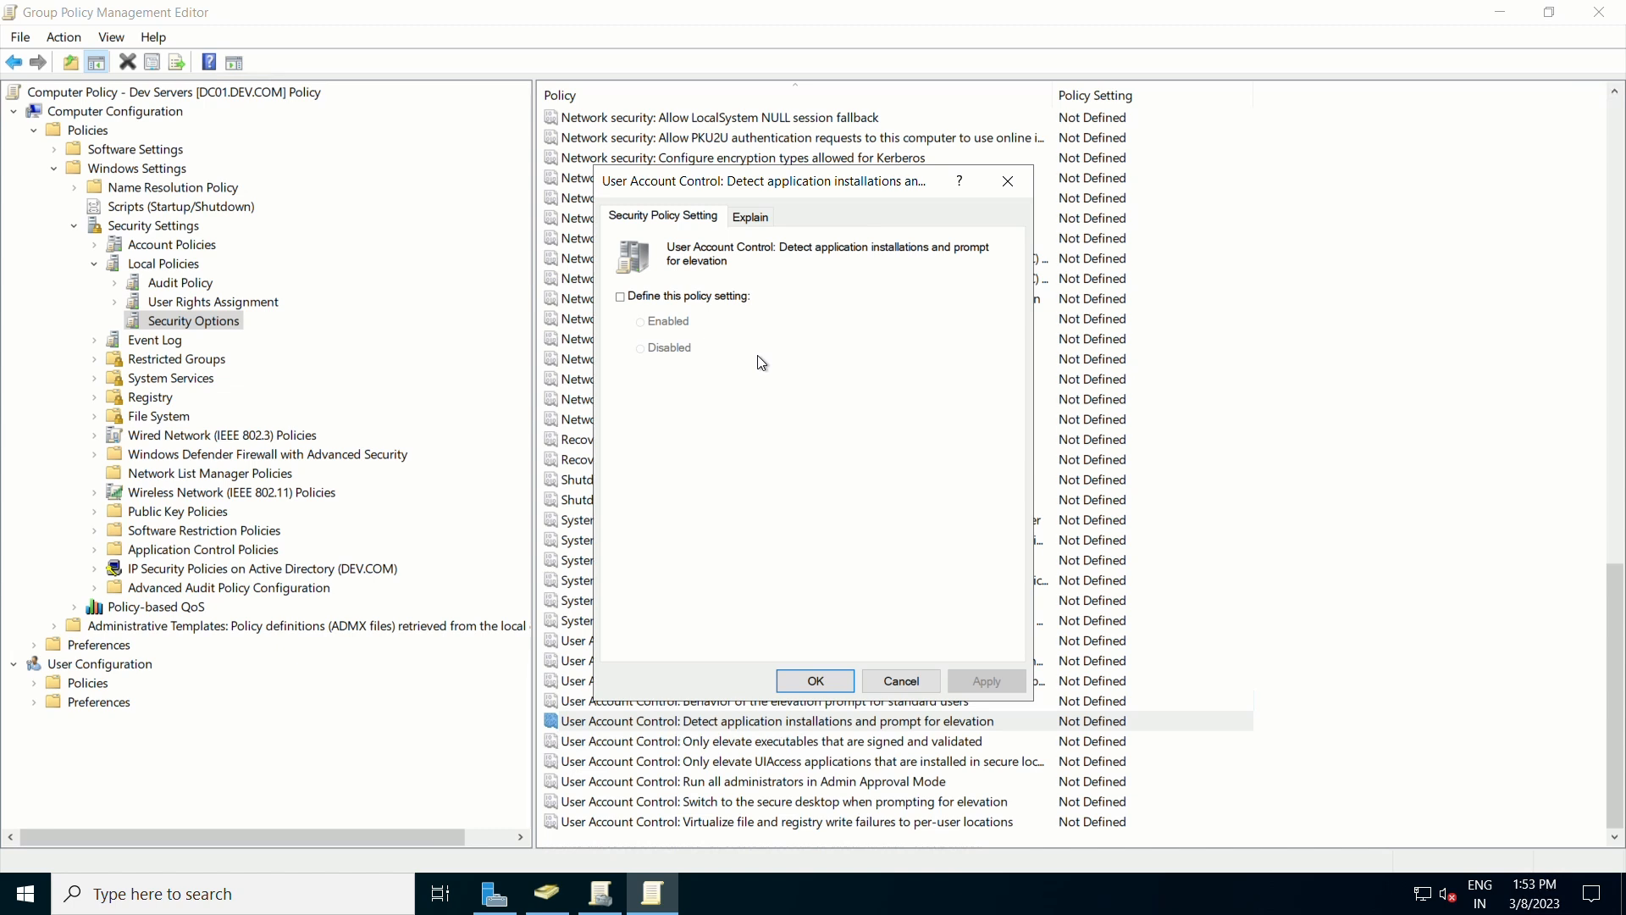
left_click(912, 683)
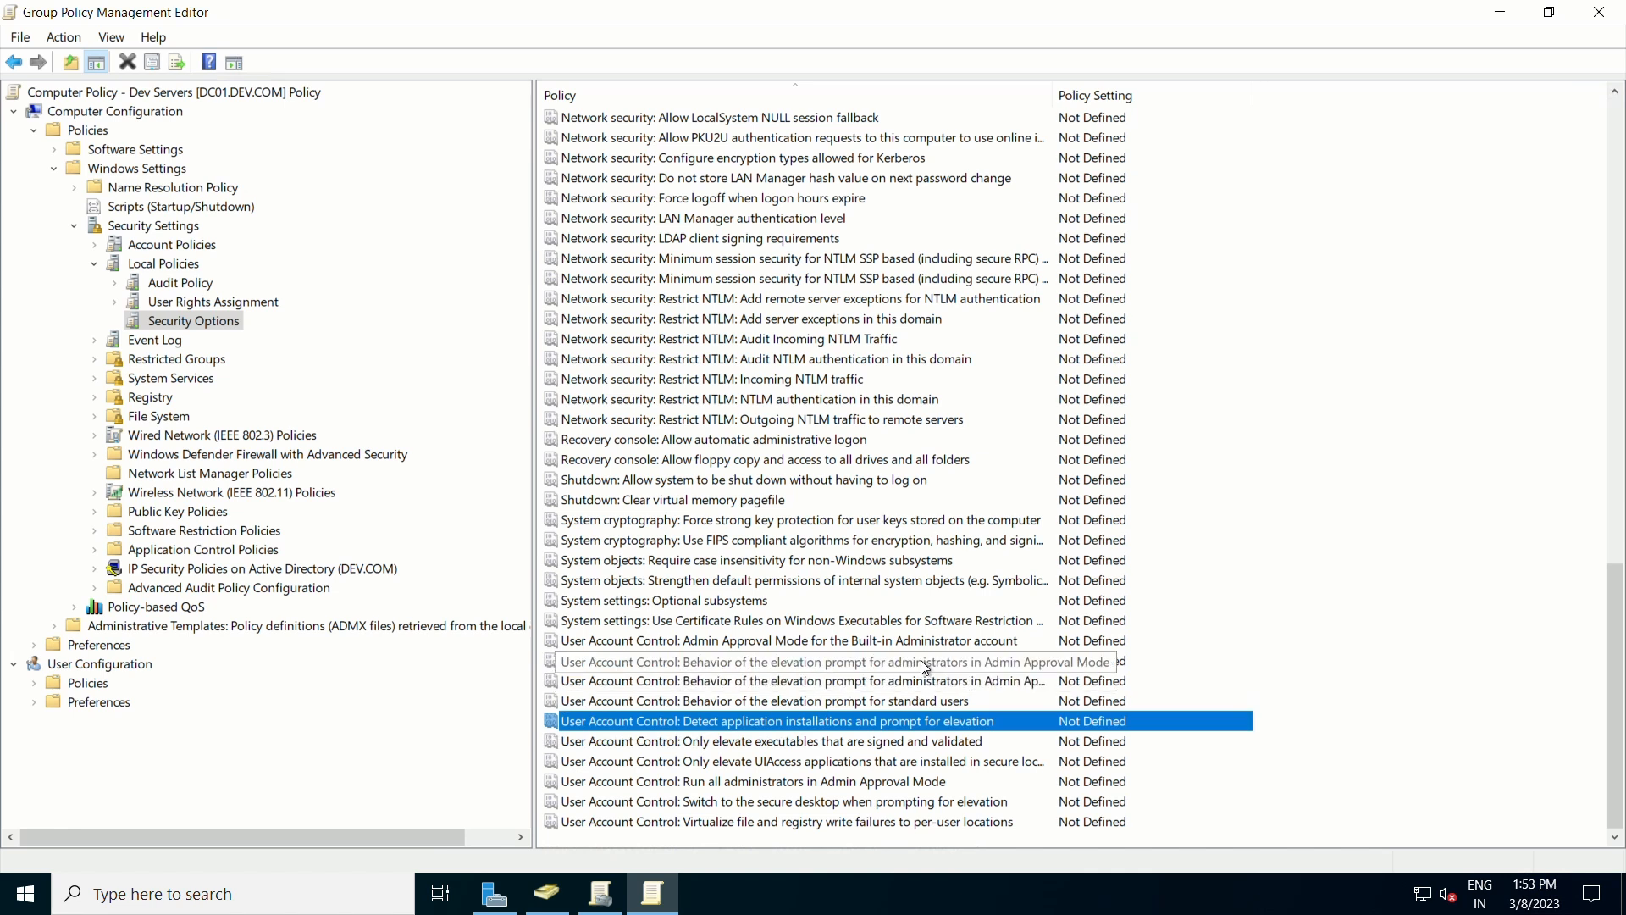